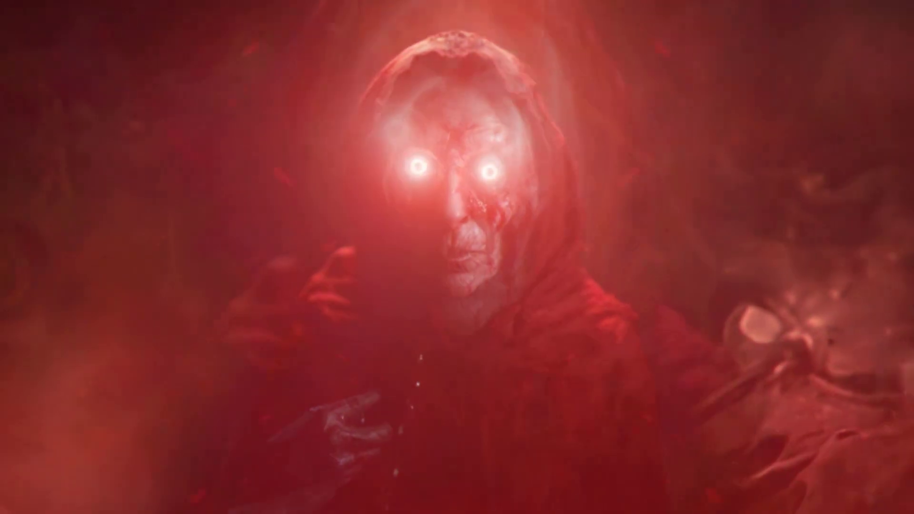
Pause the intro preview of the finished witch effect.
key(space)
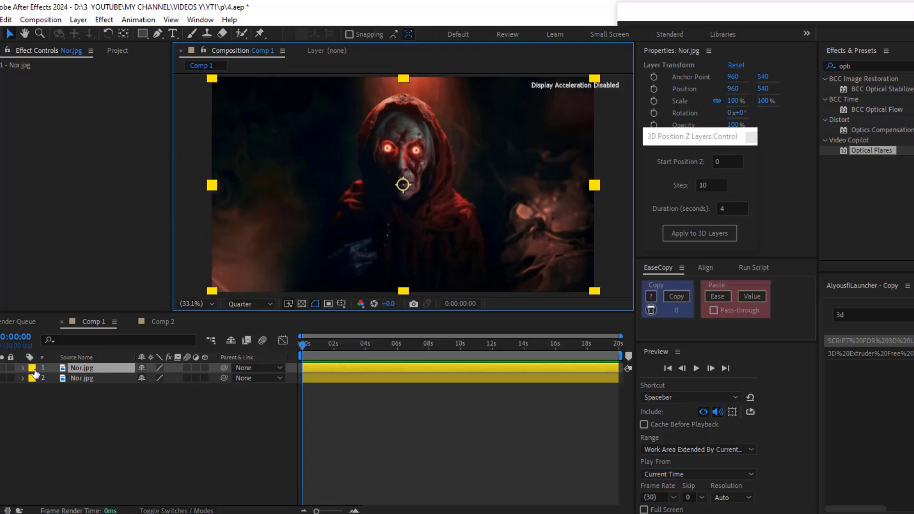
Clear the top layer's label colour and name the layer 'no color'.
click(33, 370)
click(99, 231)
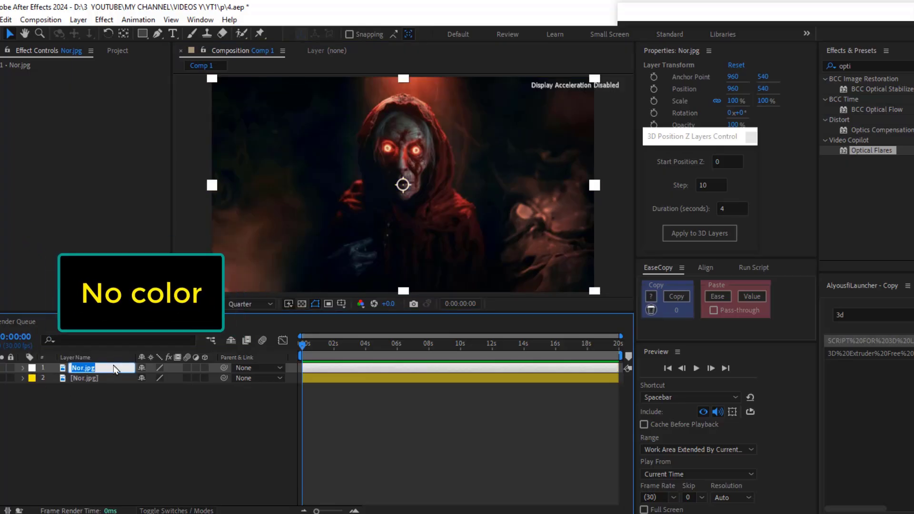
text(no color)
click(341, 384)
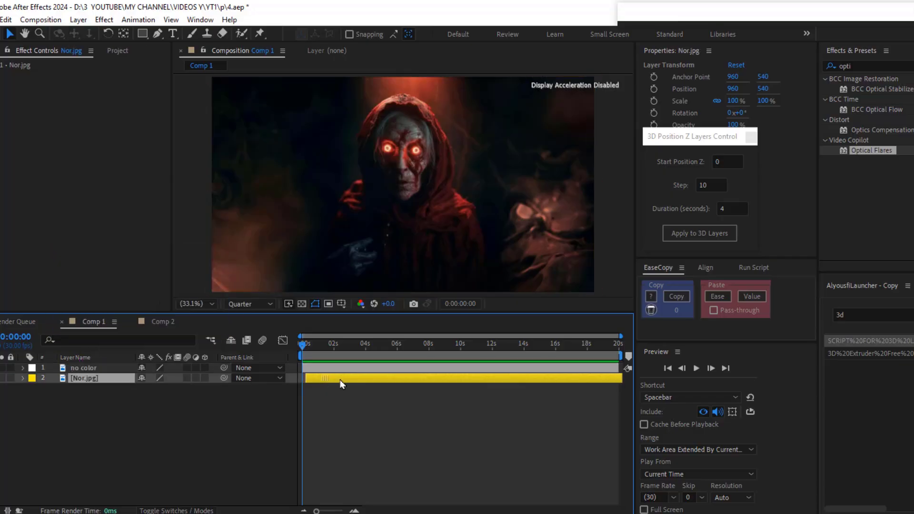
Apply Hue/Saturation to no color with Saturation -100 and Lightness -32.
click(369, 371)
key(ctrl+space)
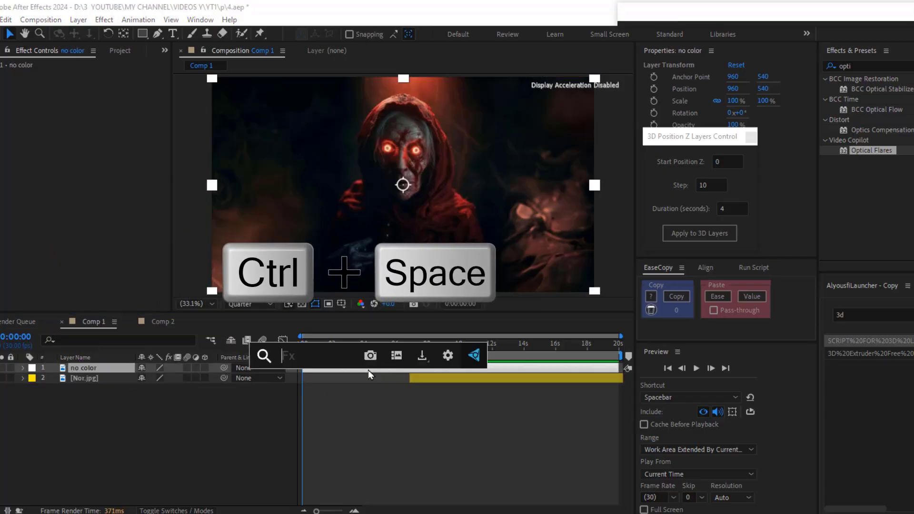
text(hu)
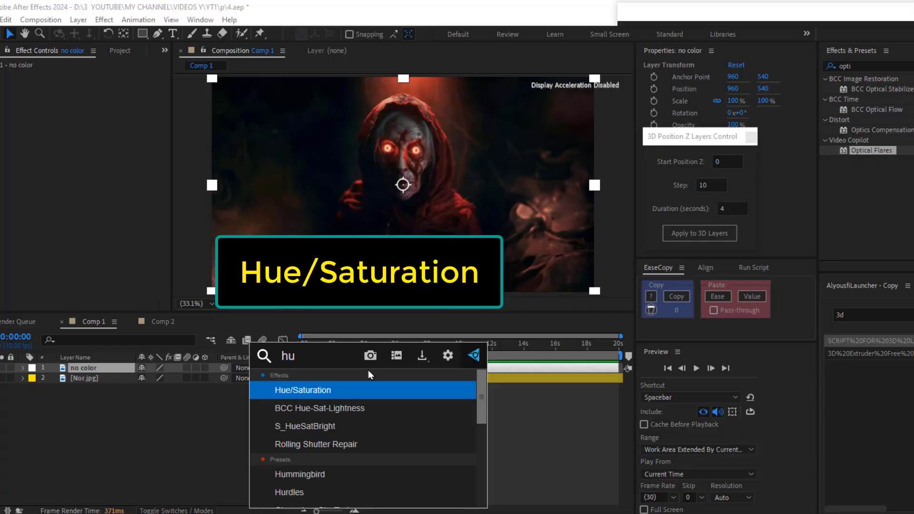
key(Return)
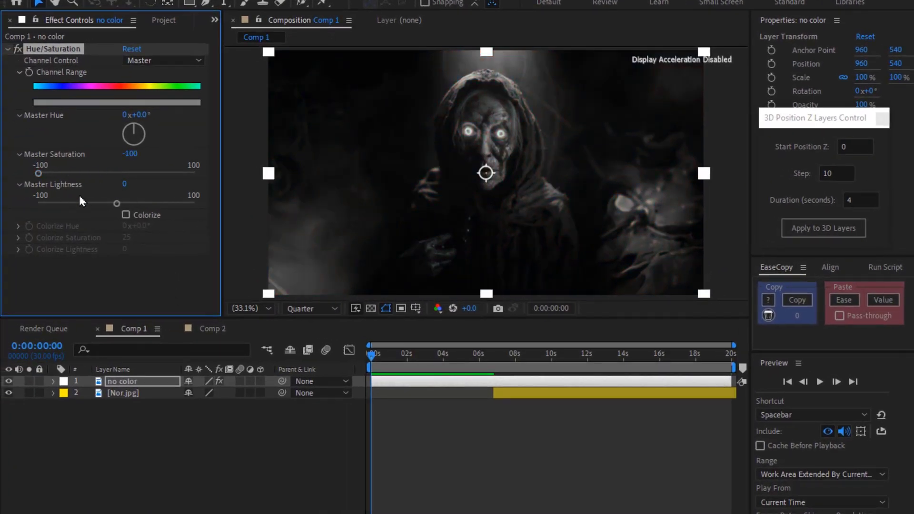
drag(116, 205, 92, 204)
Realign Nor.jpg to start at zero, then toggle no color off and on to compare.
drag(500, 394, 419, 397)
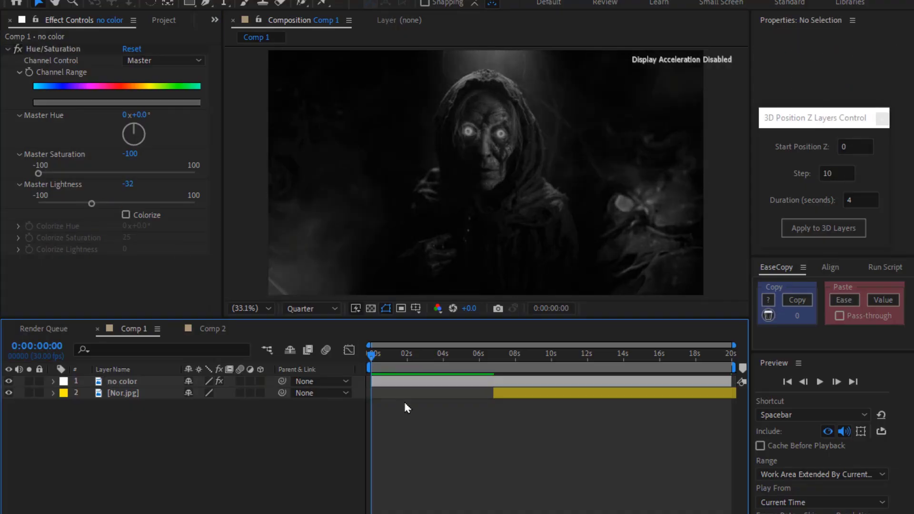
click(8, 382)
click(9, 381)
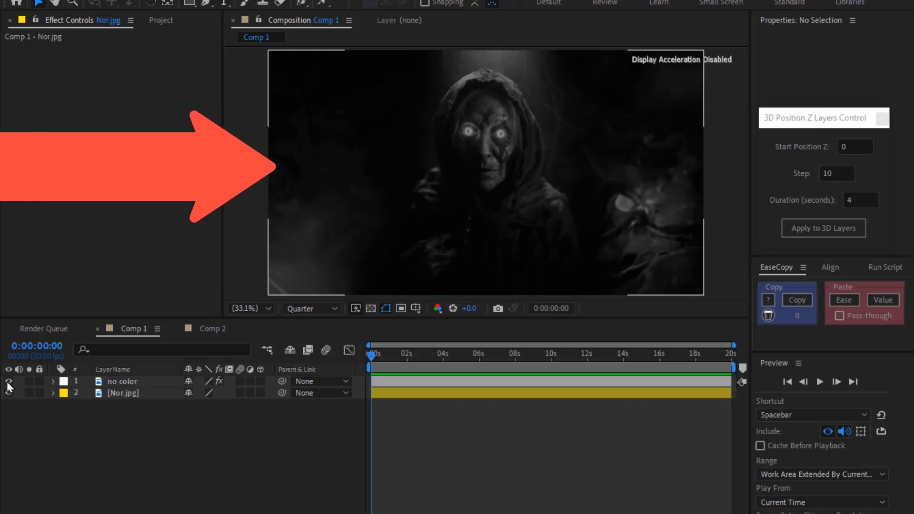
Create a new black solid layer named 'saber' with Ctrl+Y.
key(ctrl+y)
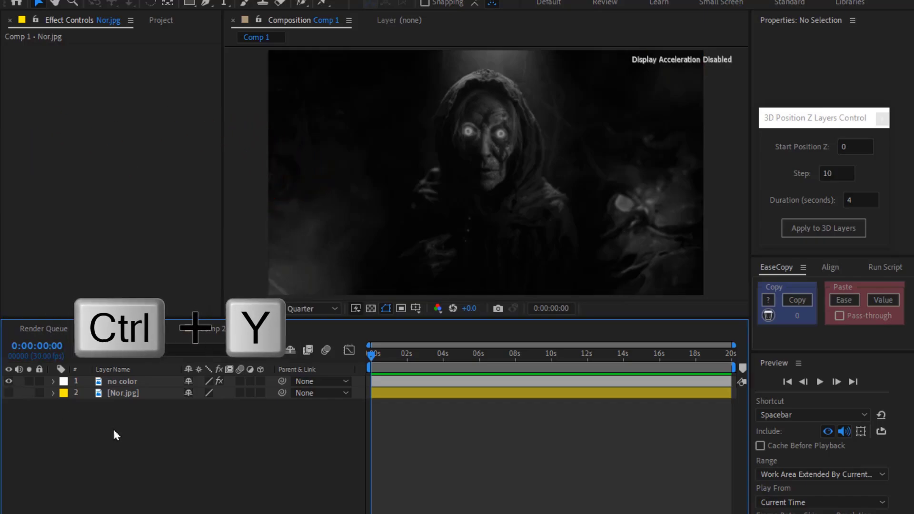
key(BackSpace)
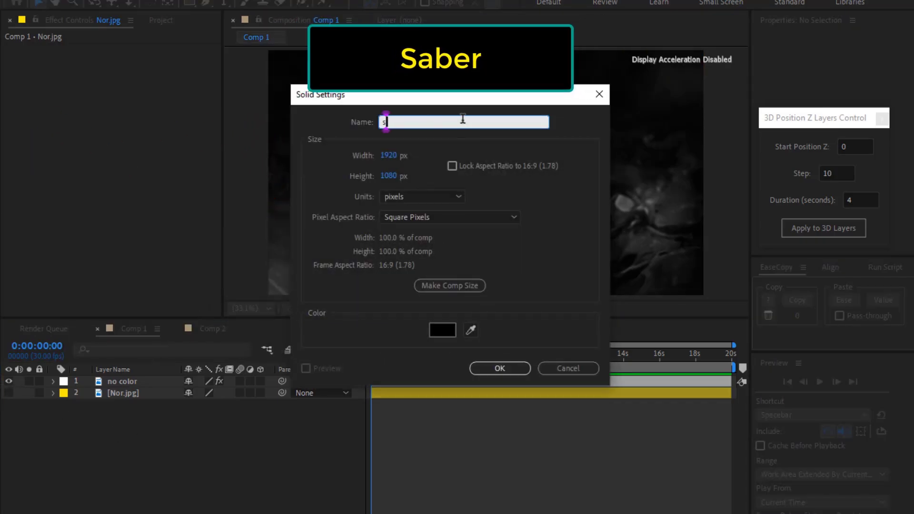
text(saber)
click(500, 368)
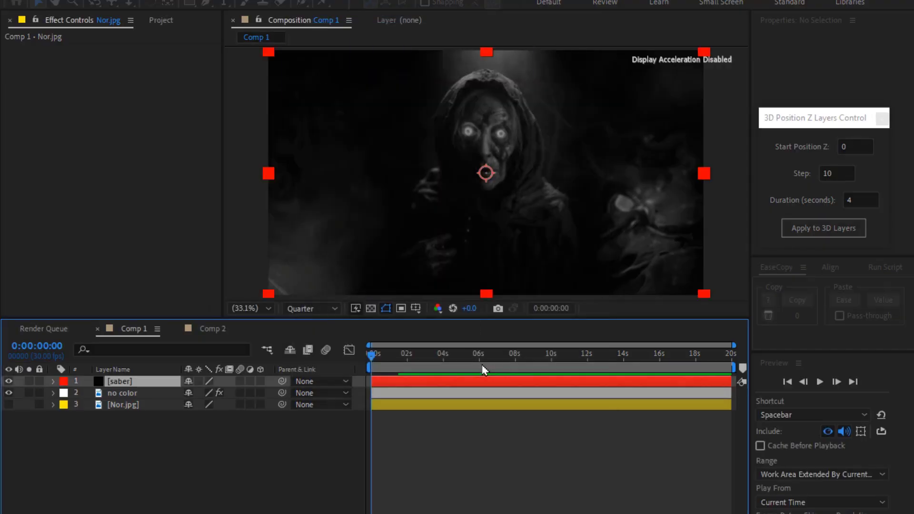
Apply the saved Saber preset to the saber layer and set its blending mode to Screen.
key(ctrl+space)
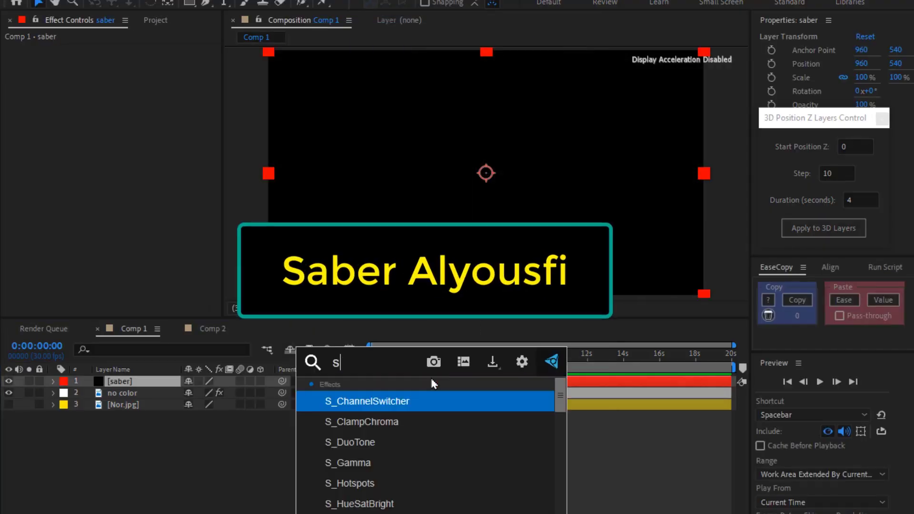
text(saber)
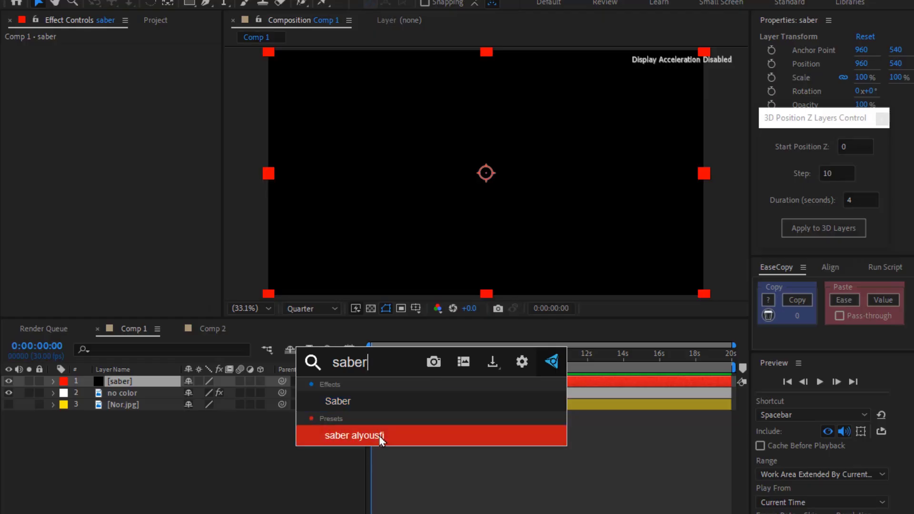
click(400, 434)
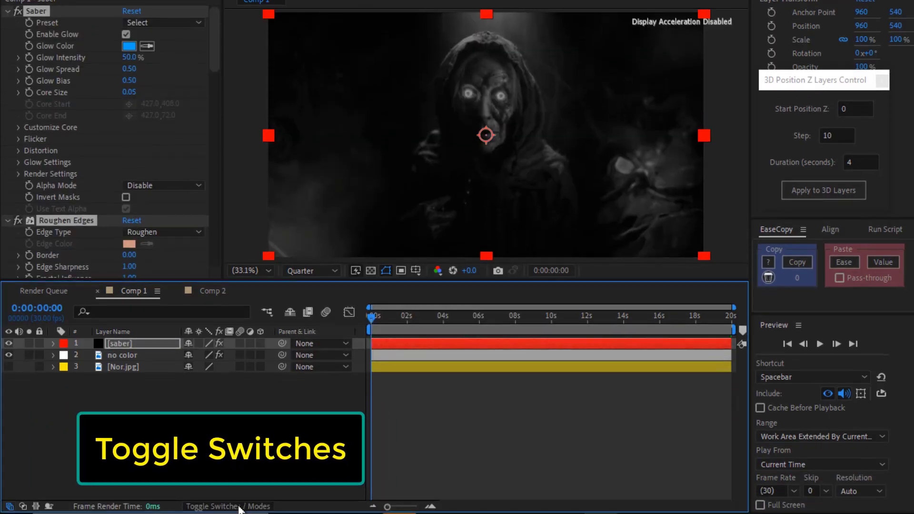
click(238, 506)
click(217, 344)
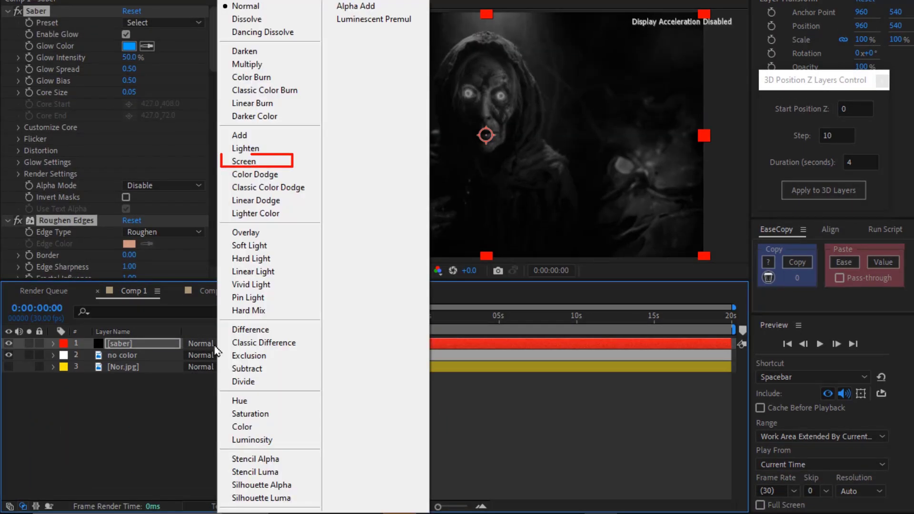
click(304, 163)
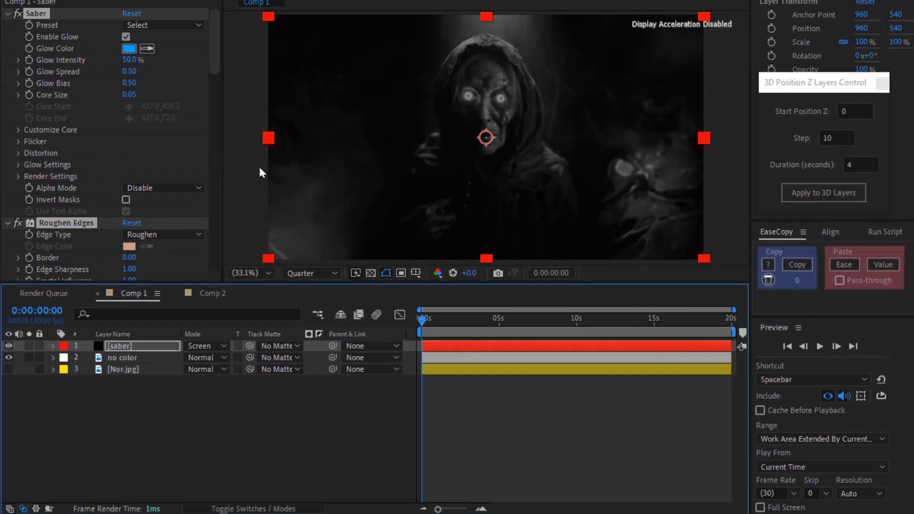
click(7, 58)
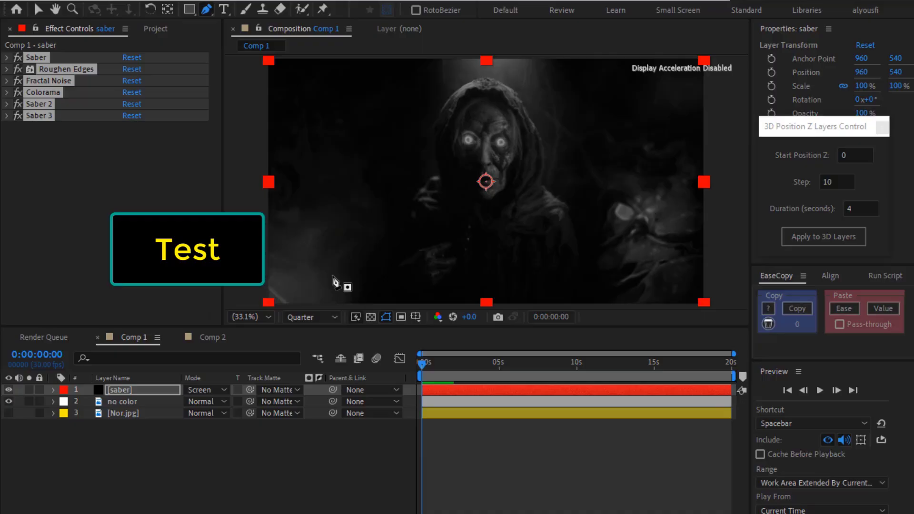
click(333, 276)
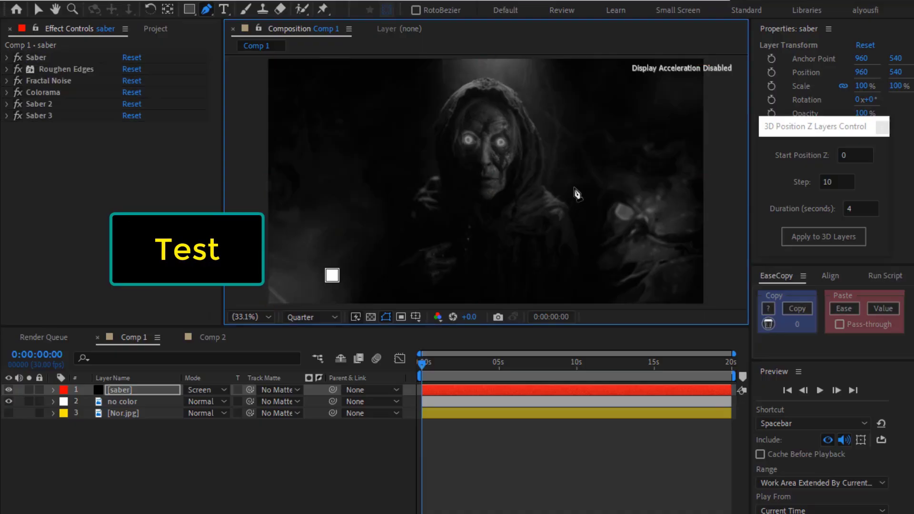
drag(416, 184, 420, 235)
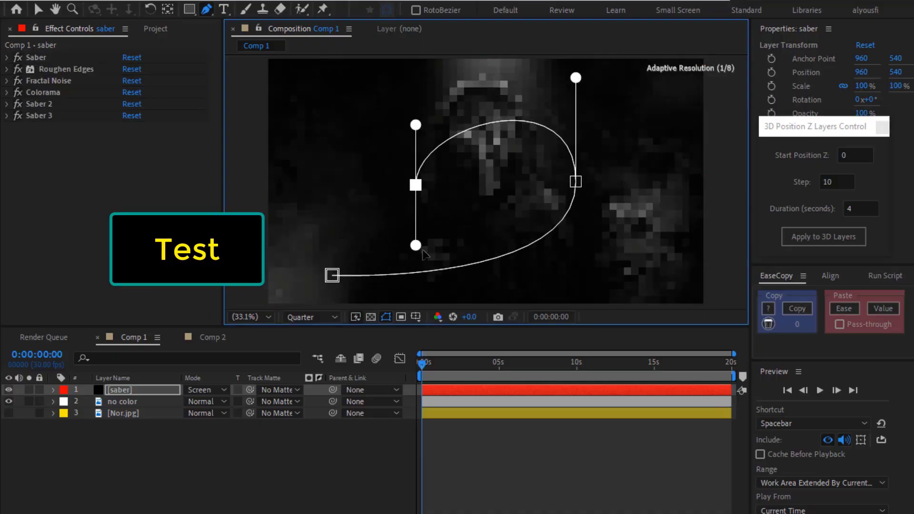
click(425, 366)
key(space)
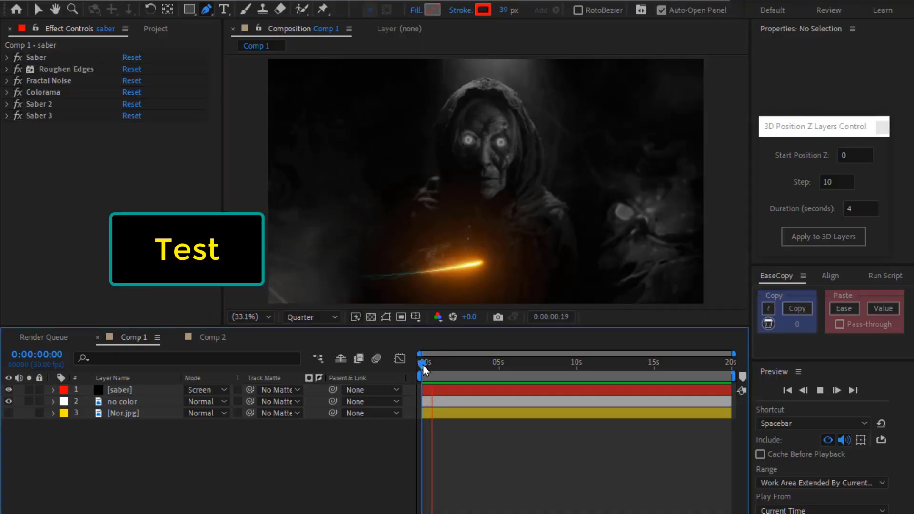
key(space)
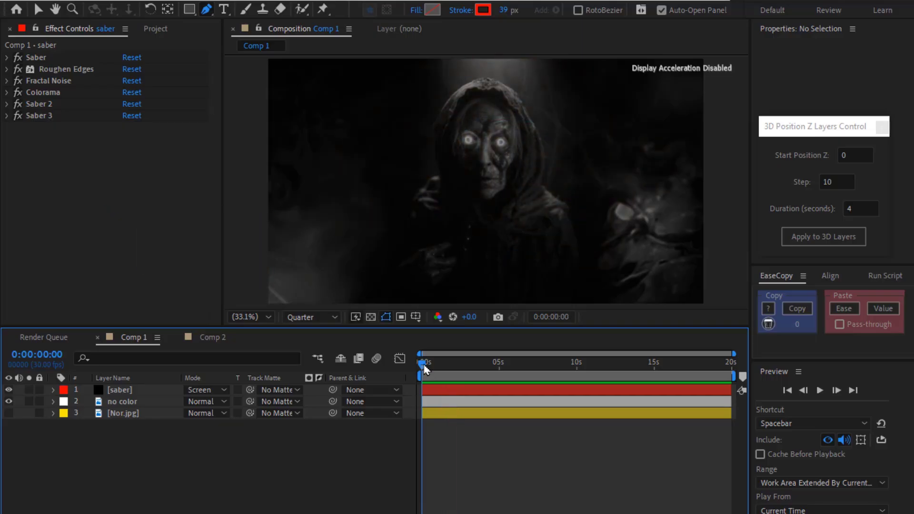
click(443, 391)
key(m)
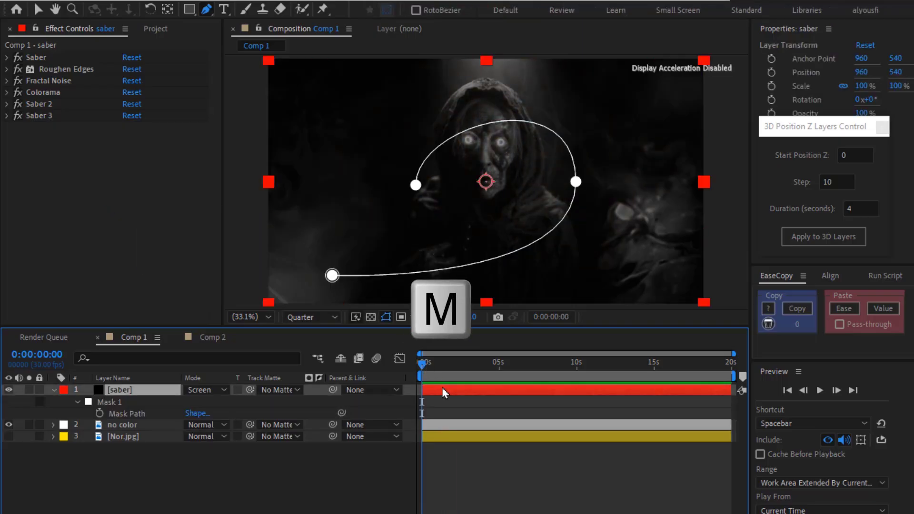
click(128, 405)
key(Delete)
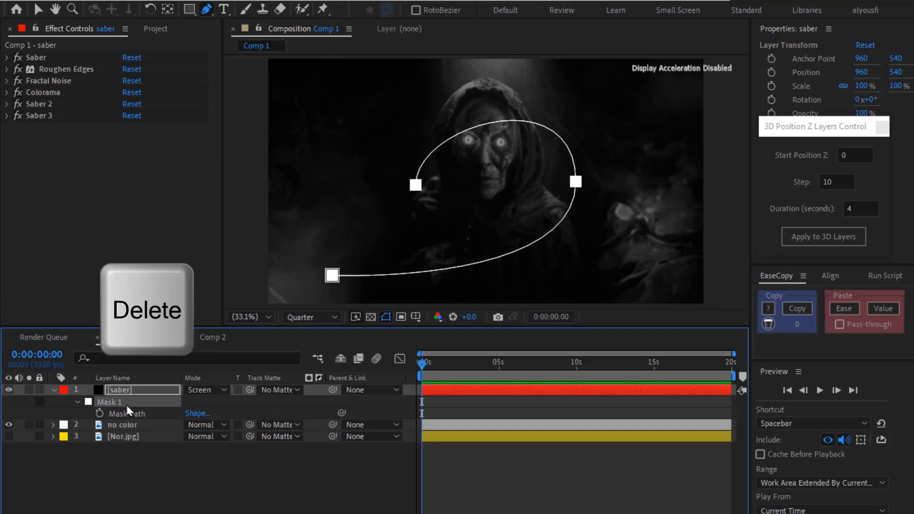
key(Delete)
scroll(429, 230, up, 2)
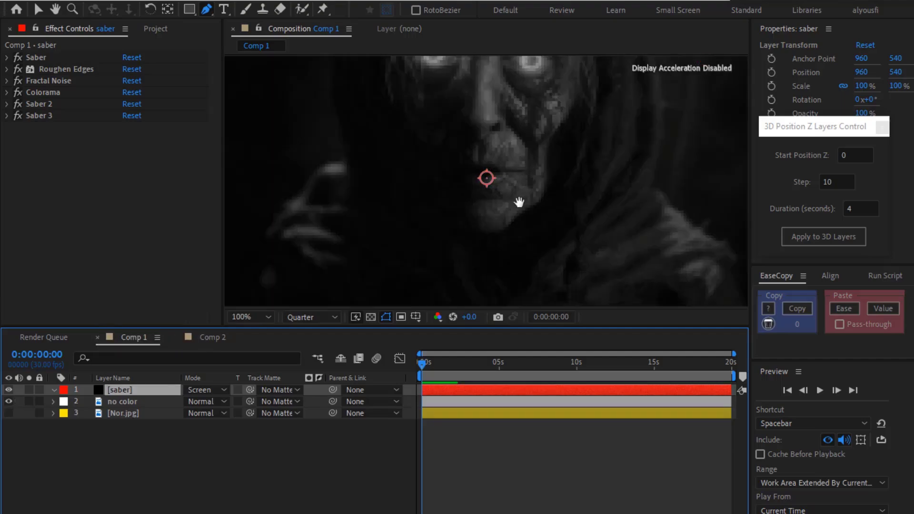
Draw a curved mask path on saber from the lower left, over the top, down to the eye.
click(438, 219)
drag(511, 83, 567, 85)
scroll(571, 132, down, 1)
drag(576, 278, 587, 282)
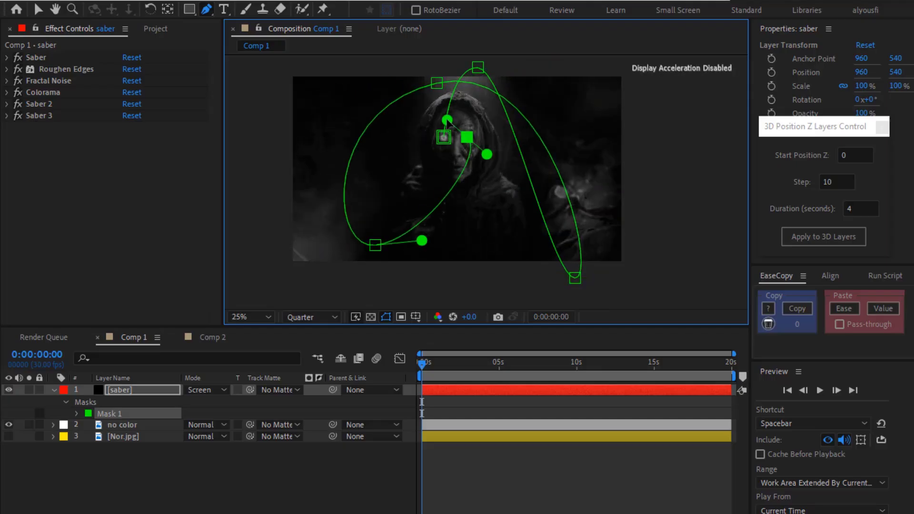
scroll(457, 203, up, 6)
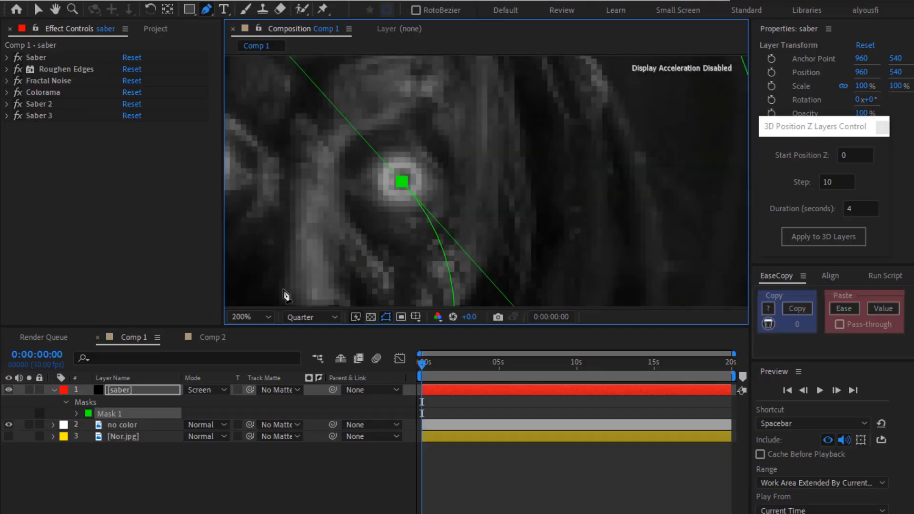
Fit the frame in the viewer and preview the saber path, stepping frames around two seconds.
click(250, 317)
click(286, 85)
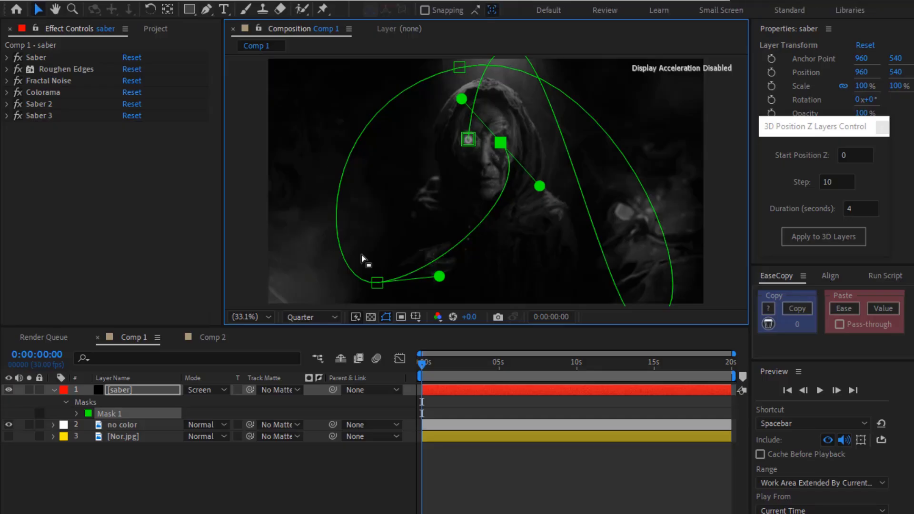
click(417, 361)
key(space)
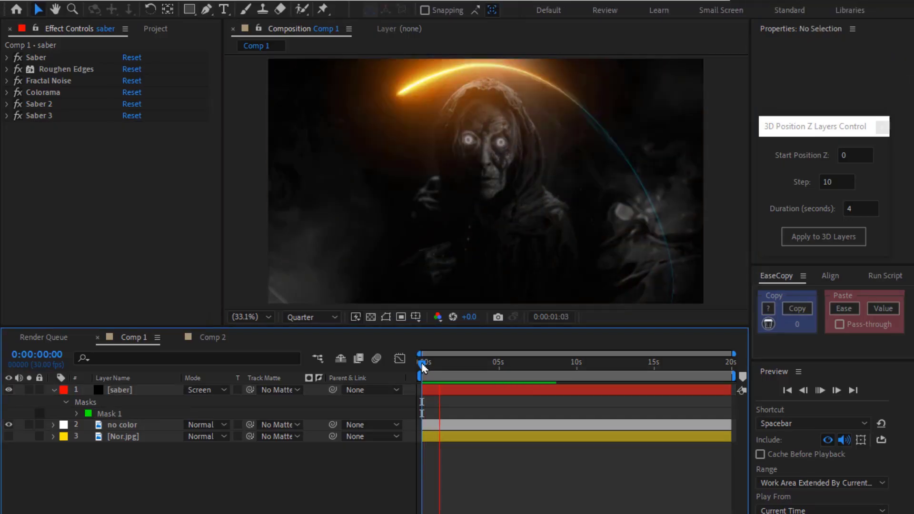
drag(423, 368, 455, 366)
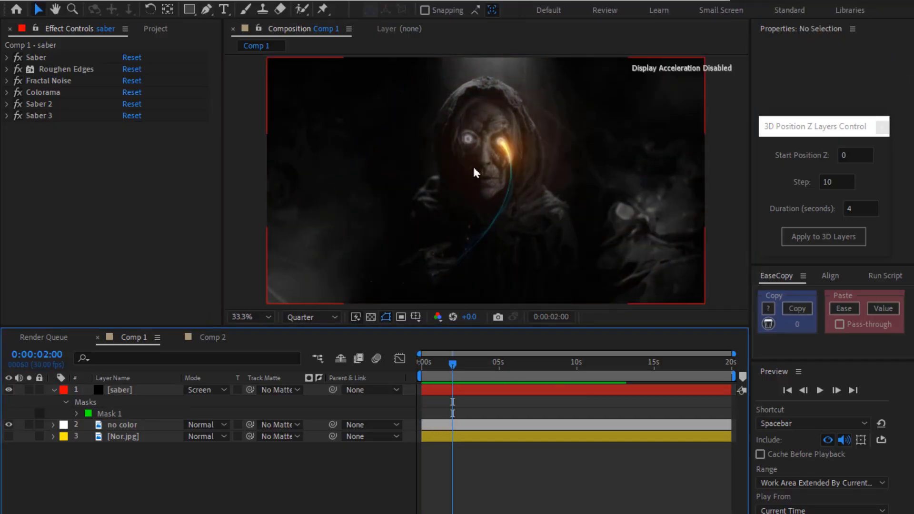
scroll(474, 172, up, 3)
key(Page_Down)
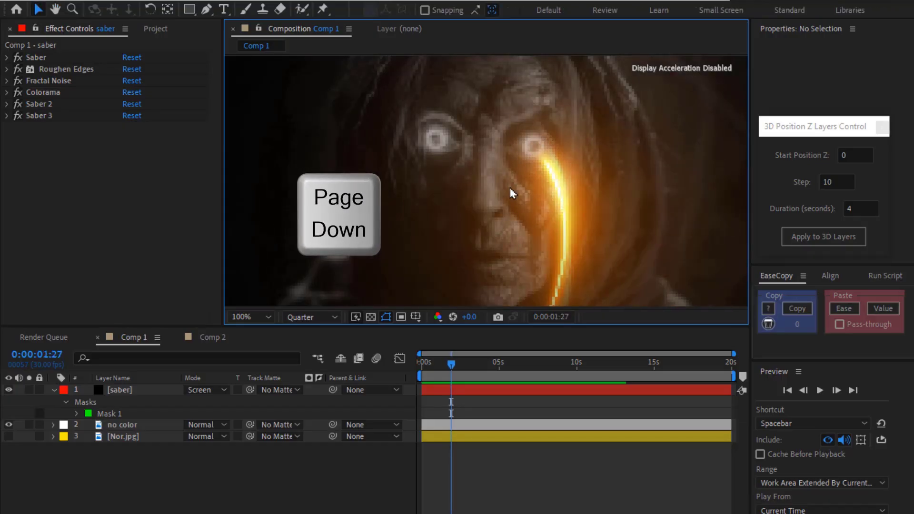
key(Page_Down)
Drag the Saber 2 Start Offset keyframe later to 76% at 0:00:01:28.
click(480, 391)
key(u)
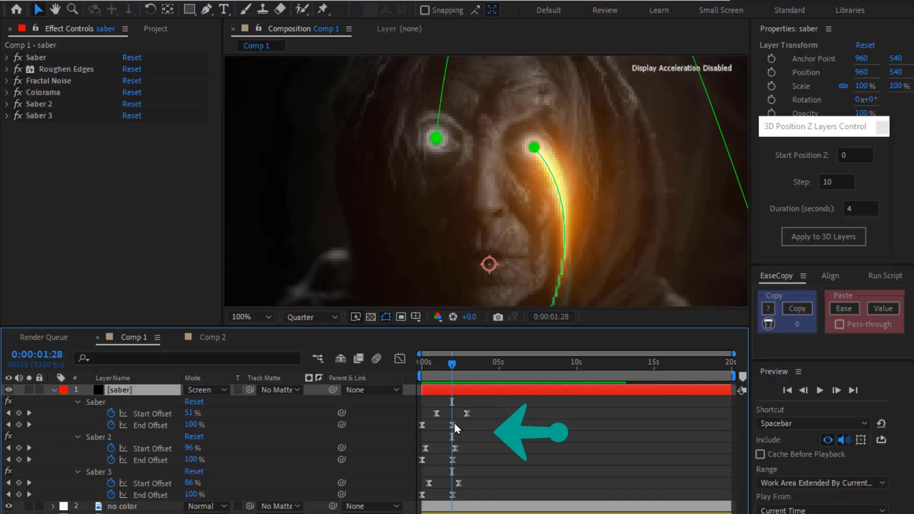
scroll(525, 245, down, 2)
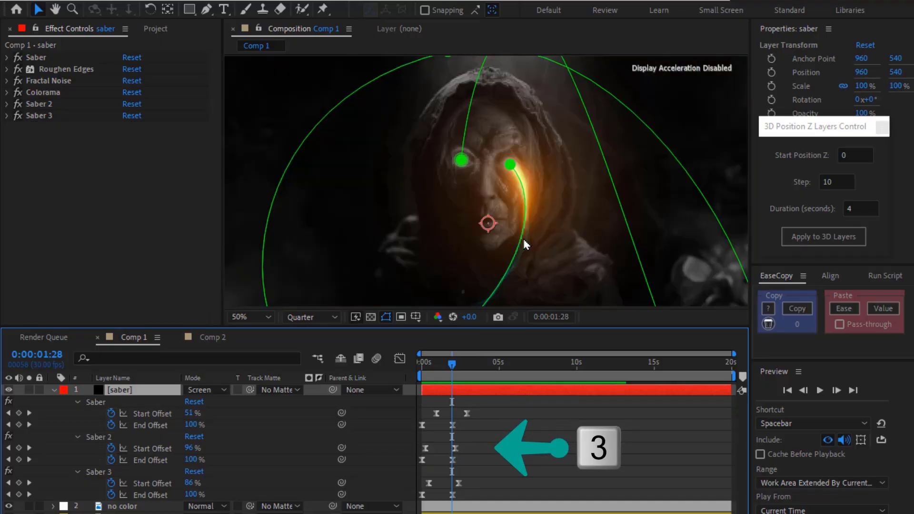
drag(524, 243, 524, 202)
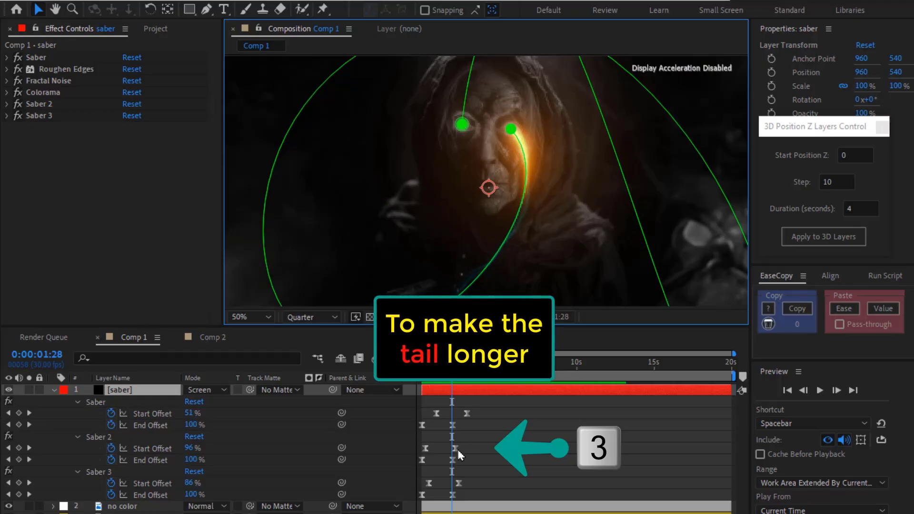
drag(457, 450, 465, 454)
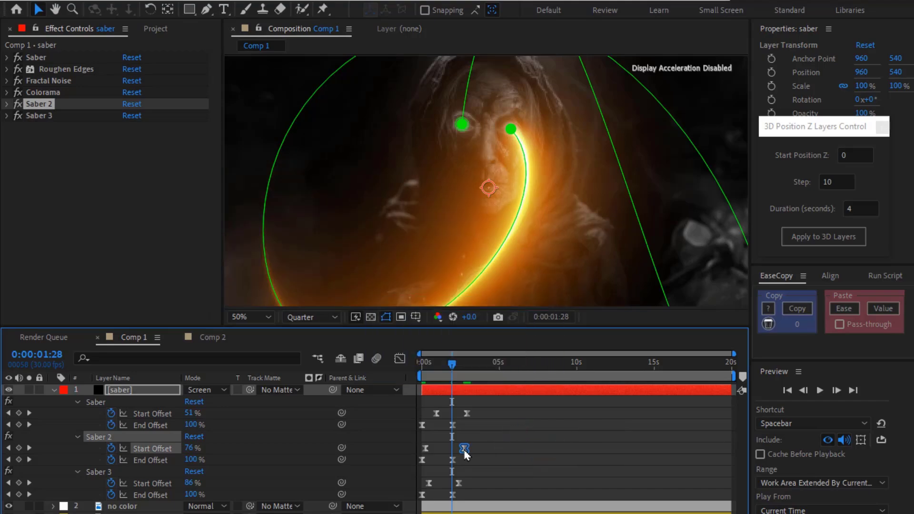
Fit the composition in the viewer, collapse the properties and preview from the start.
key(alt+slash)
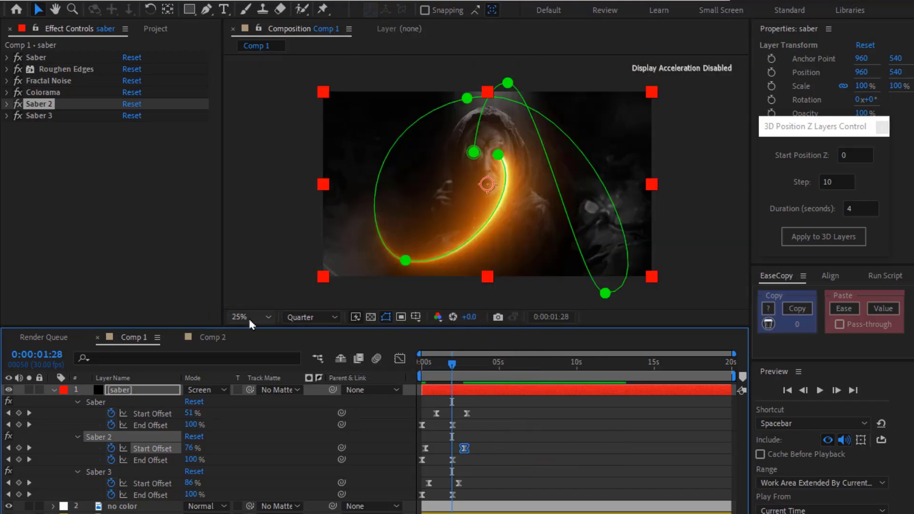
click(279, 84)
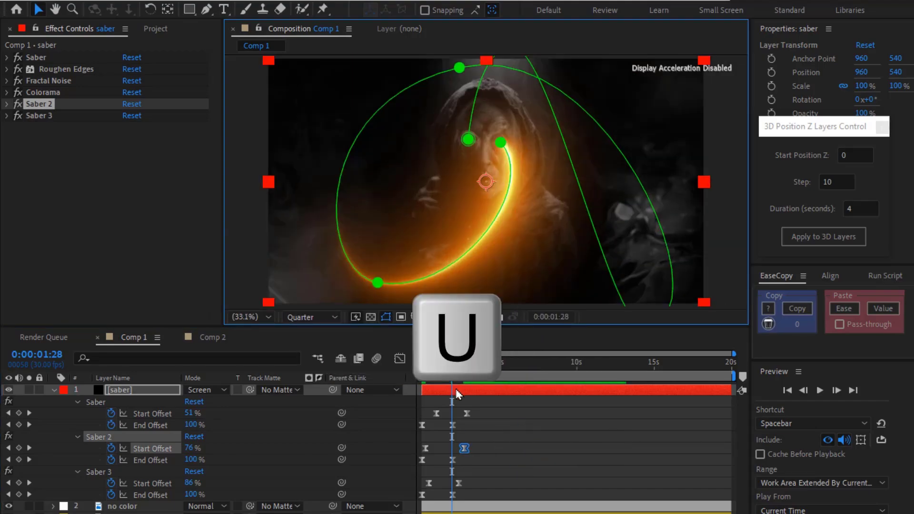
key(u)
click(423, 366)
key(space)
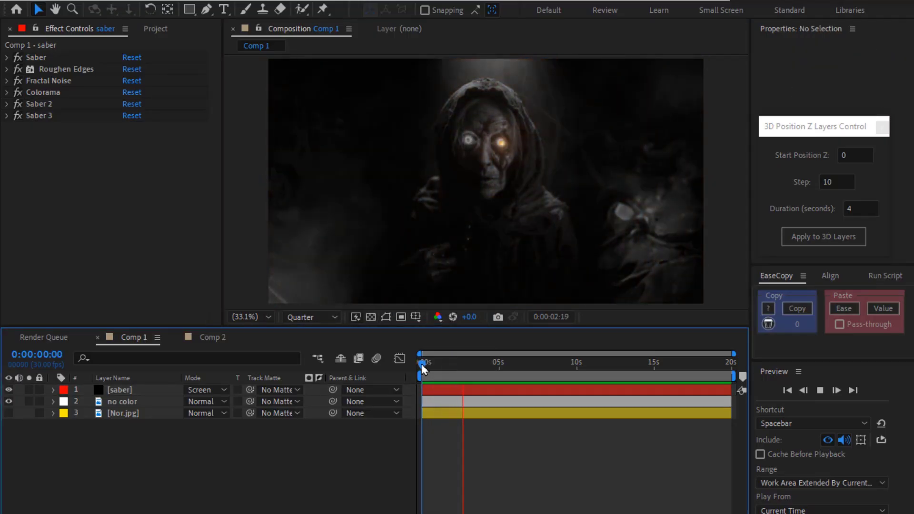
Create a new black solid named 'optical' at the top of Comp 1.
scroll(524, 122, up, 4)
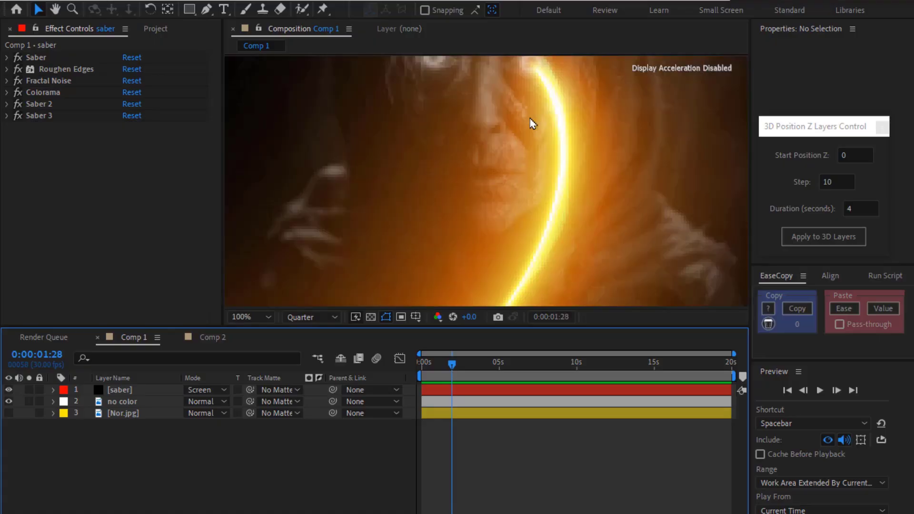
click(453, 372)
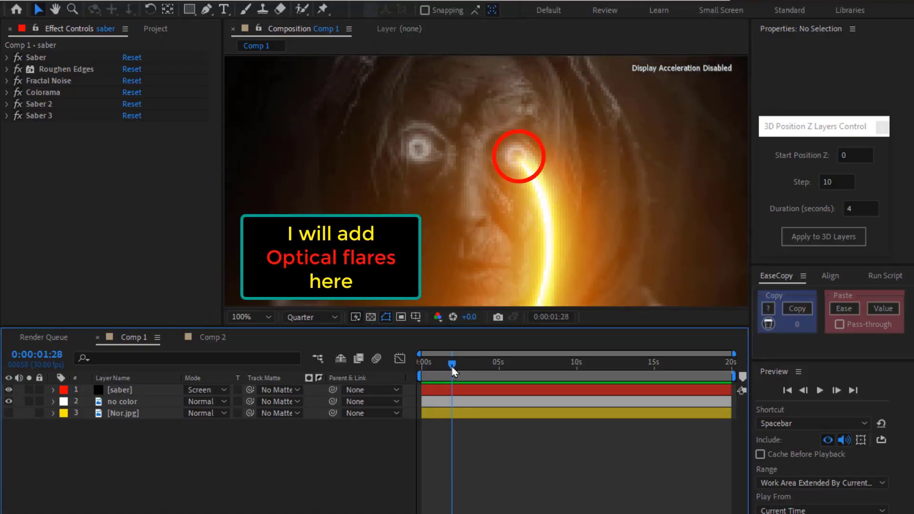
key(ctrl+y)
text(optical)
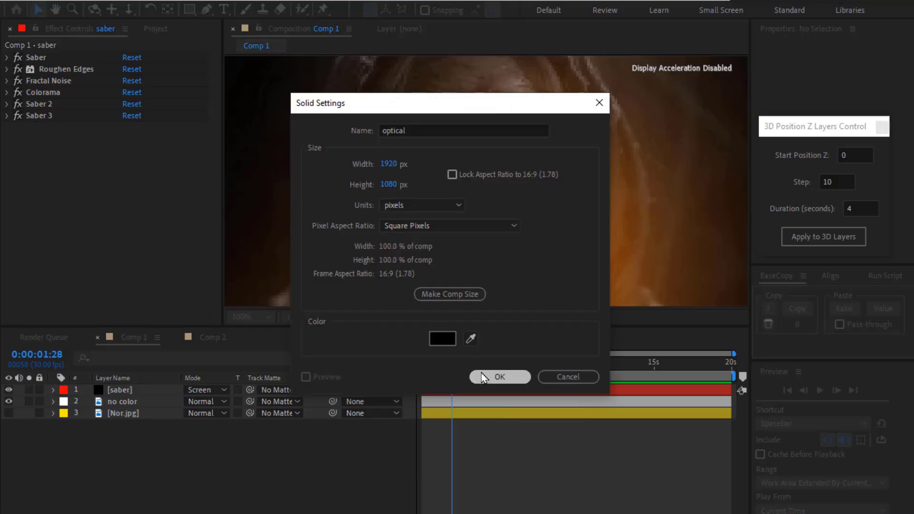
click(500, 377)
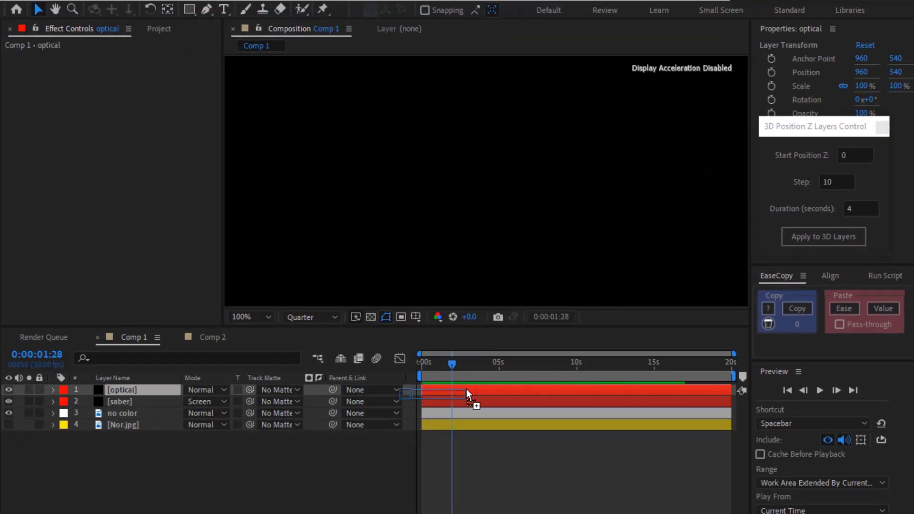
Apply Optical Flares to the optical layer and fit the frame in the viewer.
drag(828, 69, 443, 389)
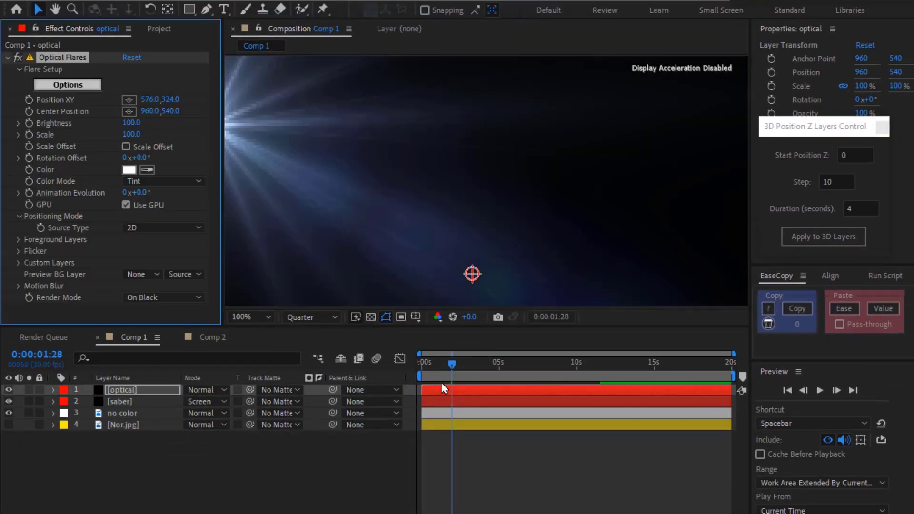
click(250, 316)
click(257, 75)
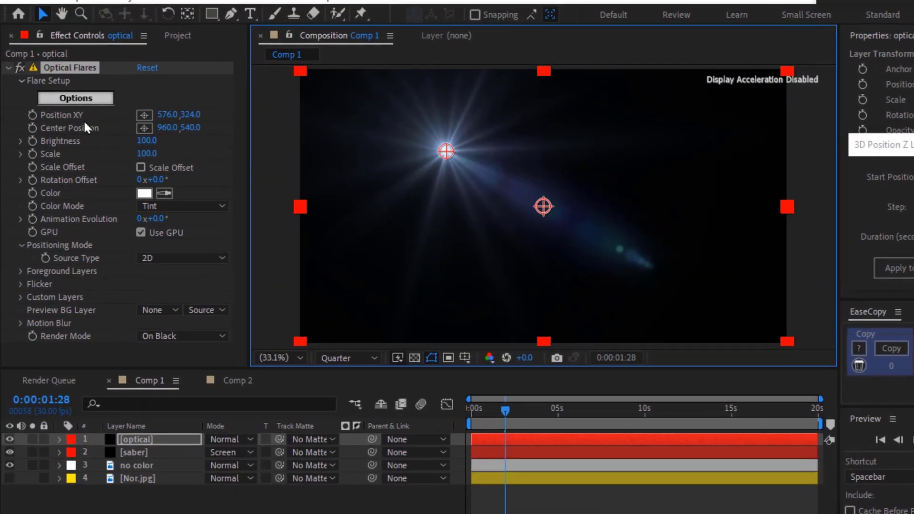
In Optical Flares Options, pick the Evening Sun preset, solo its Glow element and apply.
click(77, 97)
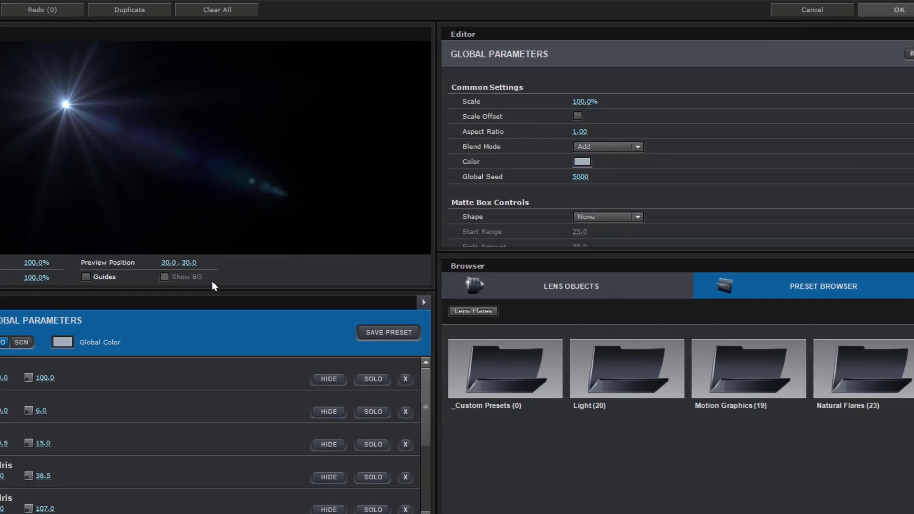
click(578, 376)
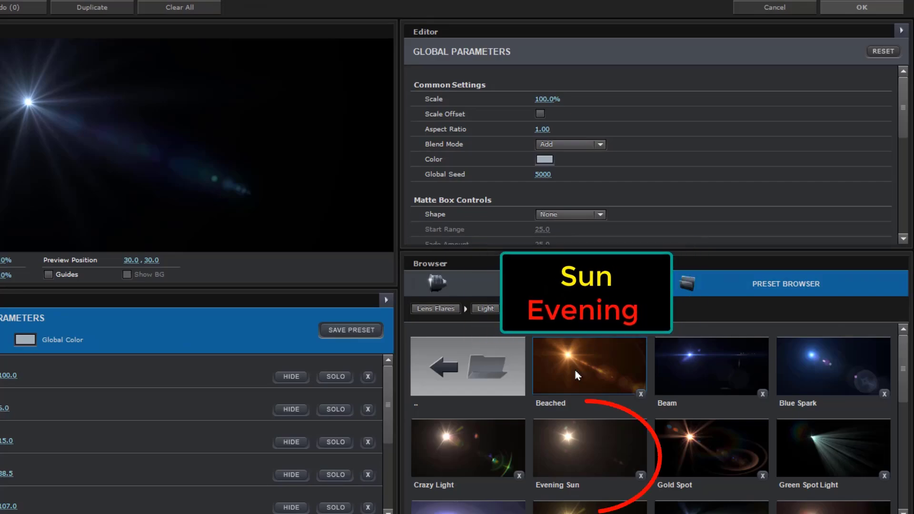
scroll(578, 376, down, 1)
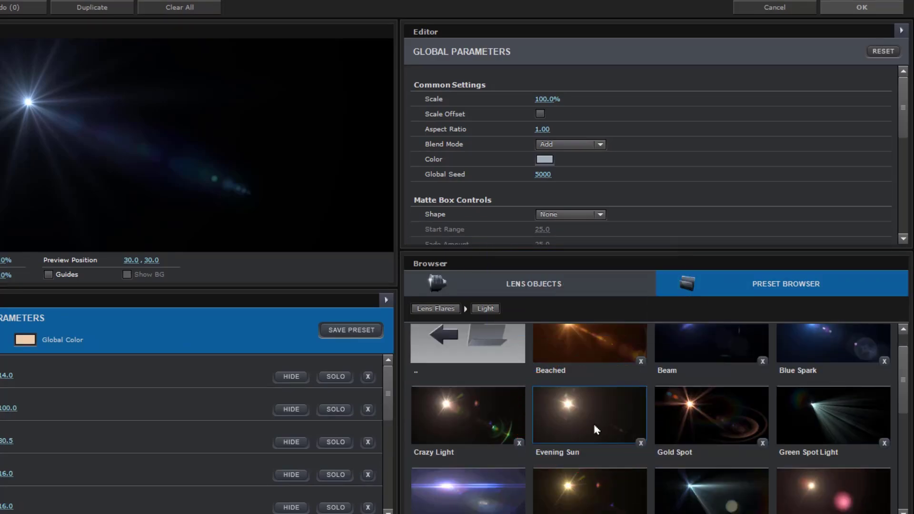
click(593, 422)
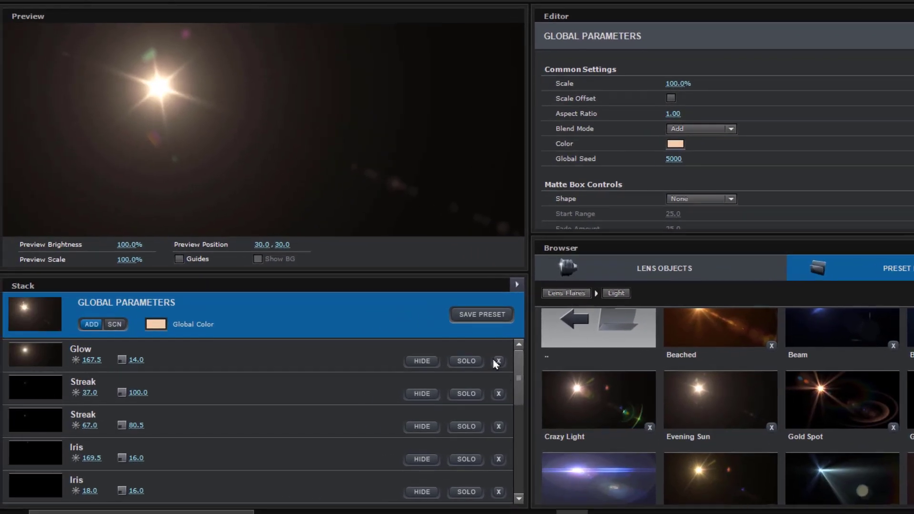
click(471, 365)
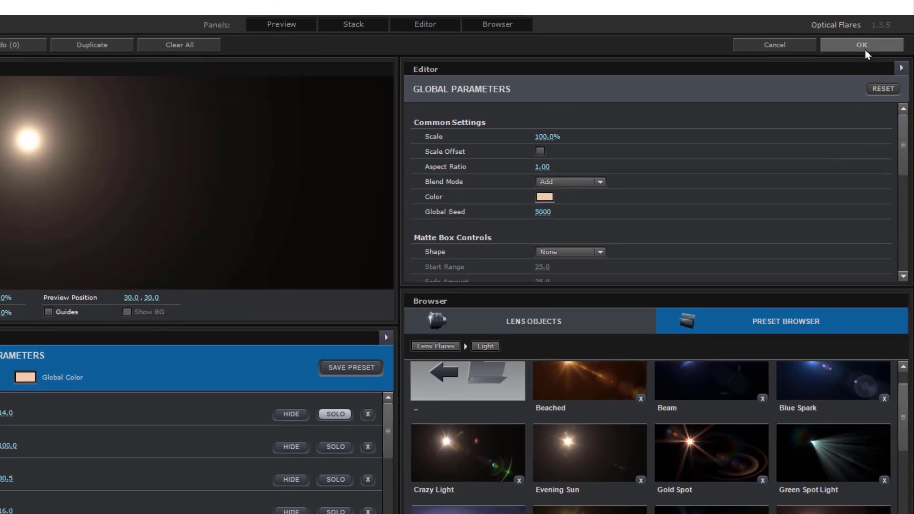
click(865, 46)
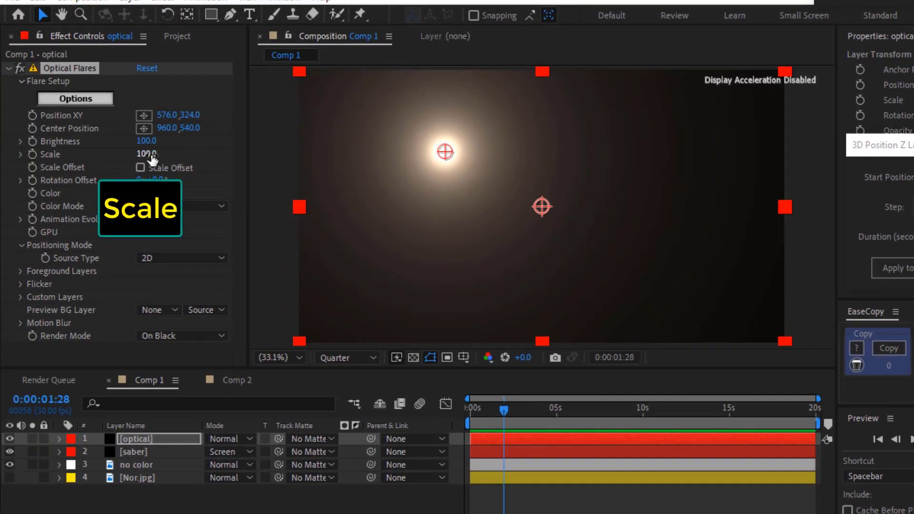
Set the Optical Flares Scale to 40 and its Color to pure red FF0000.
mouse_move(153, 156)
mouse_down()
mouse_move(136, 155)
mouse_move(155, 154)
mouse_up()
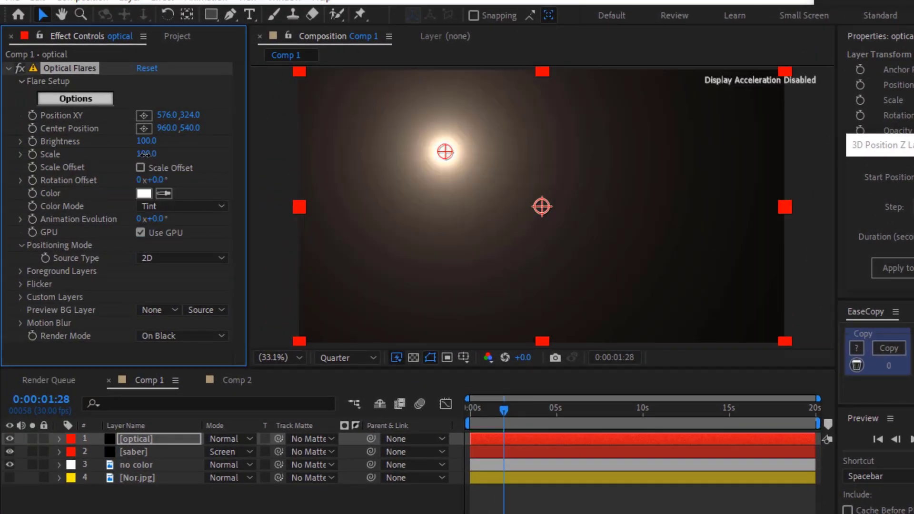
click(143, 193)
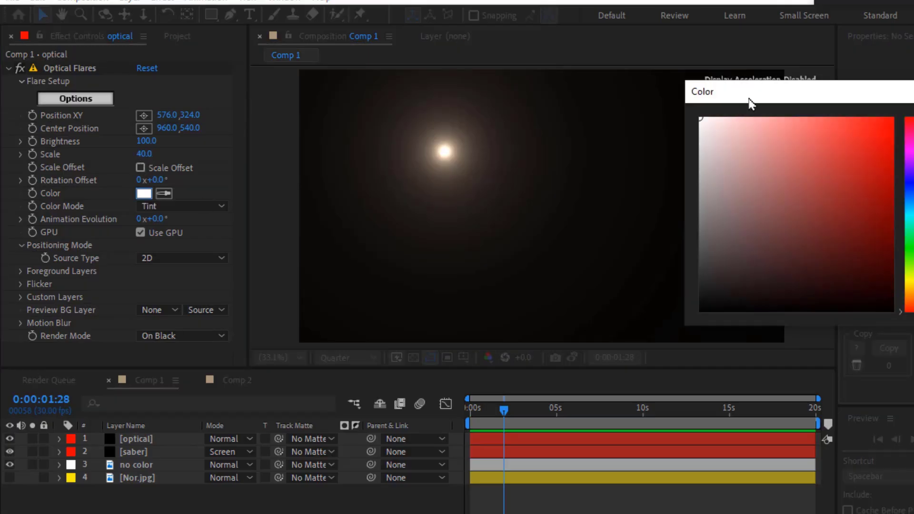
click(766, 108)
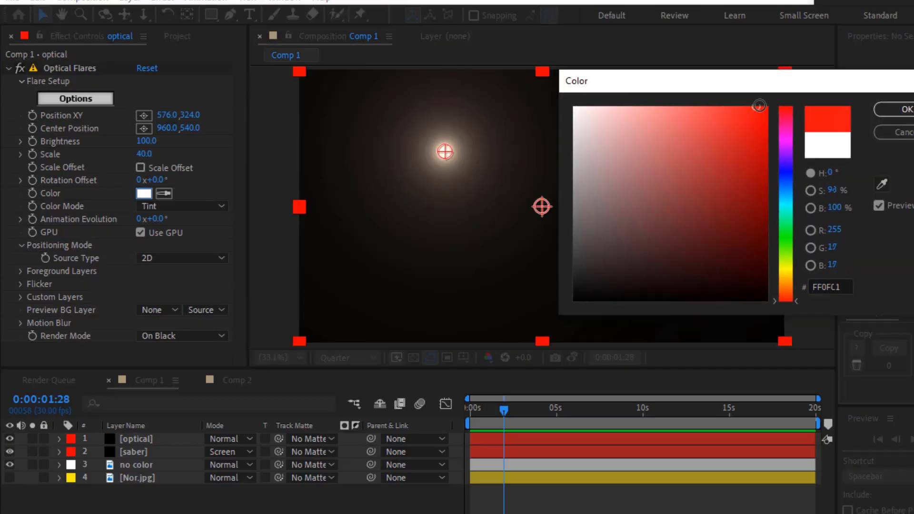
click(882, 110)
Set the flare's Flicker Speed to 30 and Flicker Amount to 40.
click(21, 284)
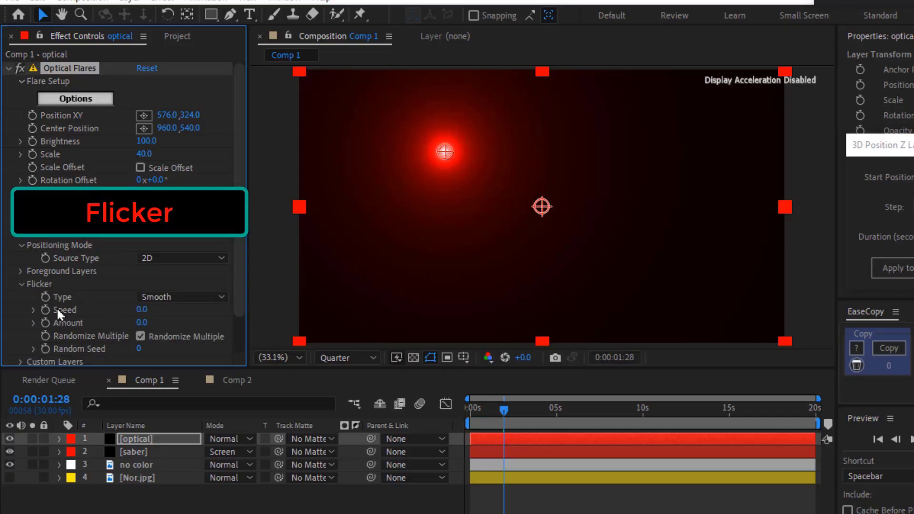
click(142, 309)
text(30)
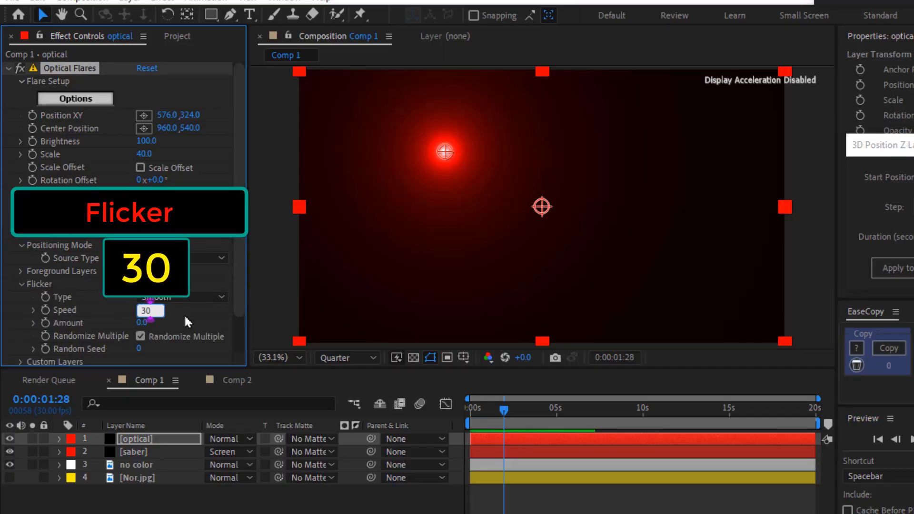
key(Tab)
text(40)
key(Return)
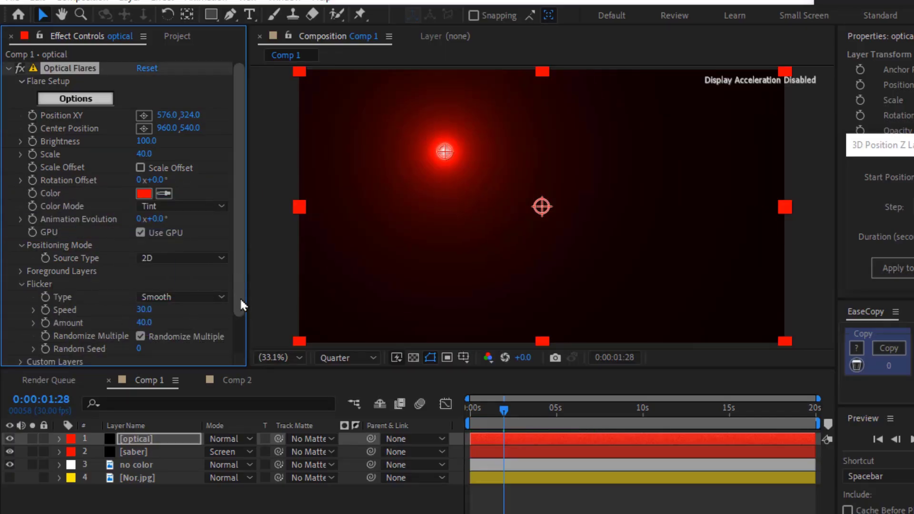
Set Render Mode to On Transparent and pan the view to the flare over the face.
scroll(219, 357, down, 3)
click(219, 358)
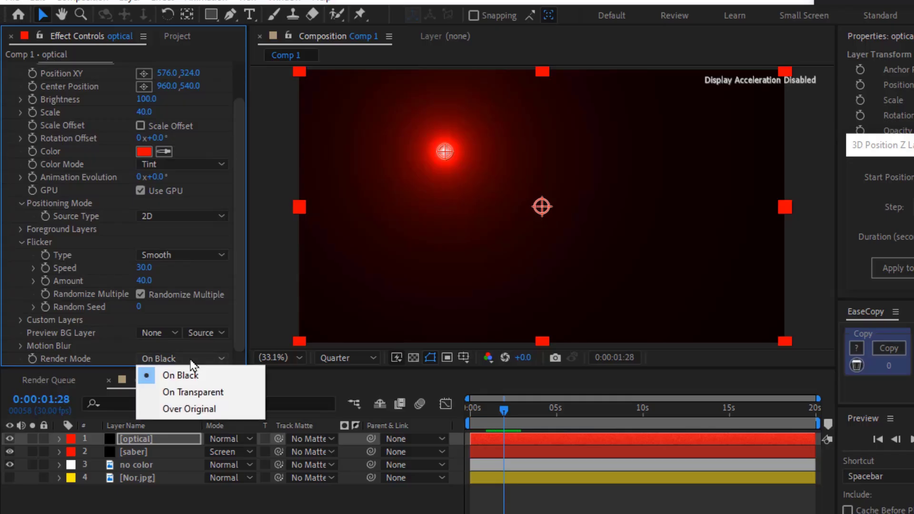
click(223, 394)
scroll(490, 235, up, 3)
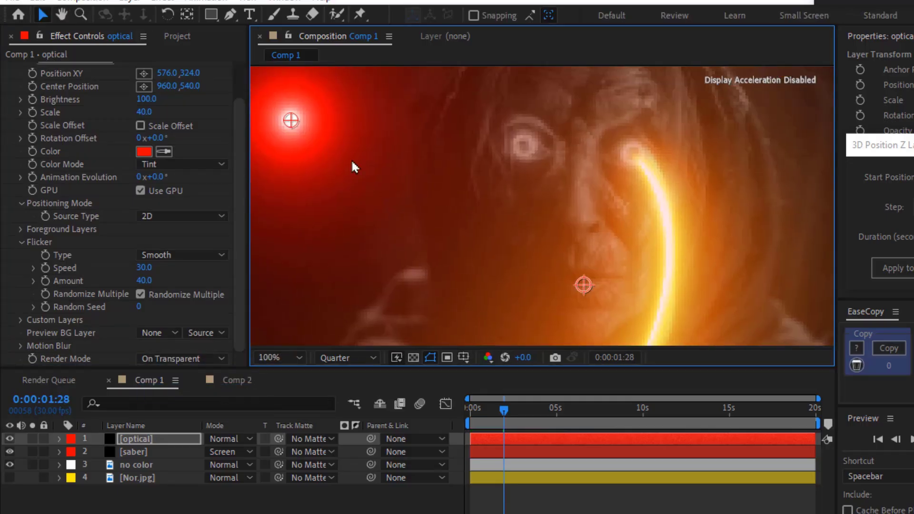
drag(350, 159, 615, 166)
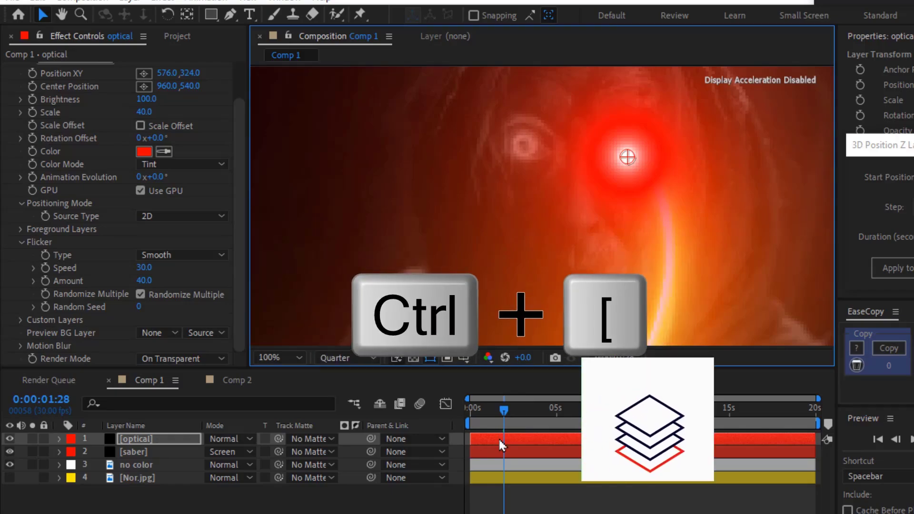
Move optical below saber, hide saber, and lower the flare Scale to 30.
key(ctrl+bracketleft)
click(10, 439)
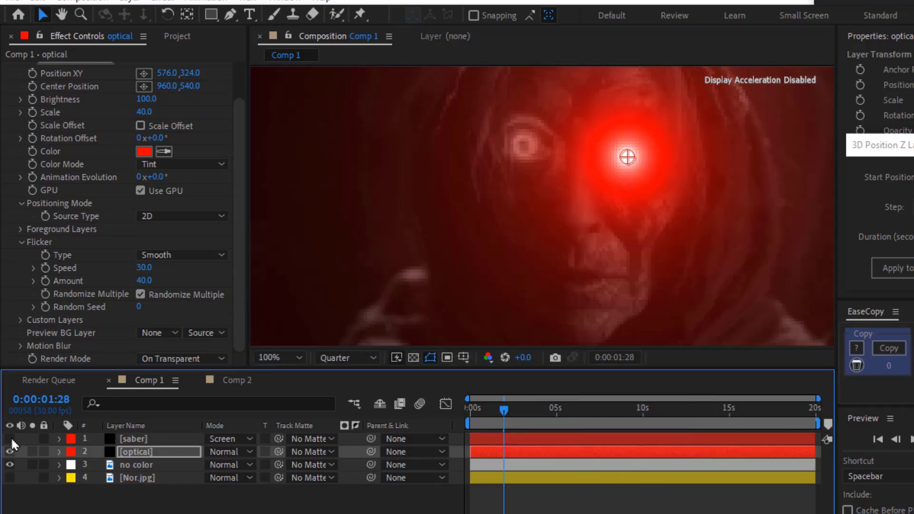
scroll(677, 206, up, 2)
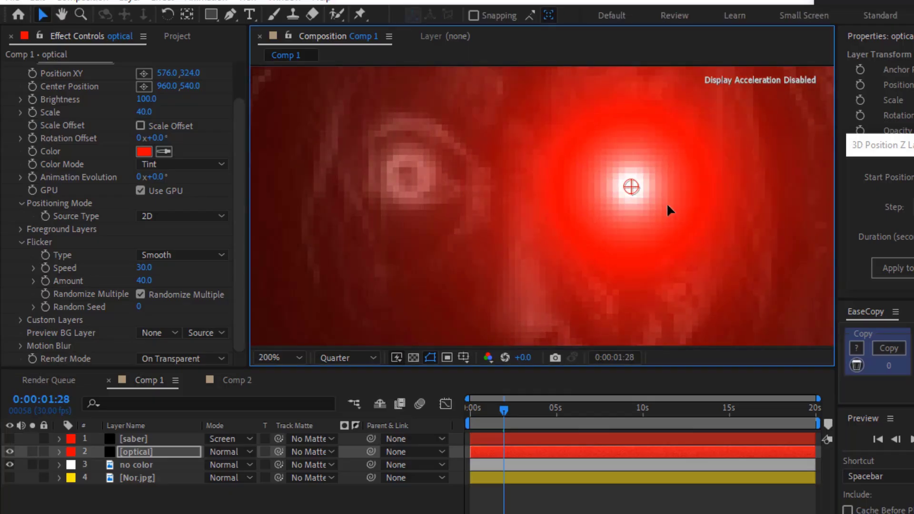
click(145, 112)
text(30)
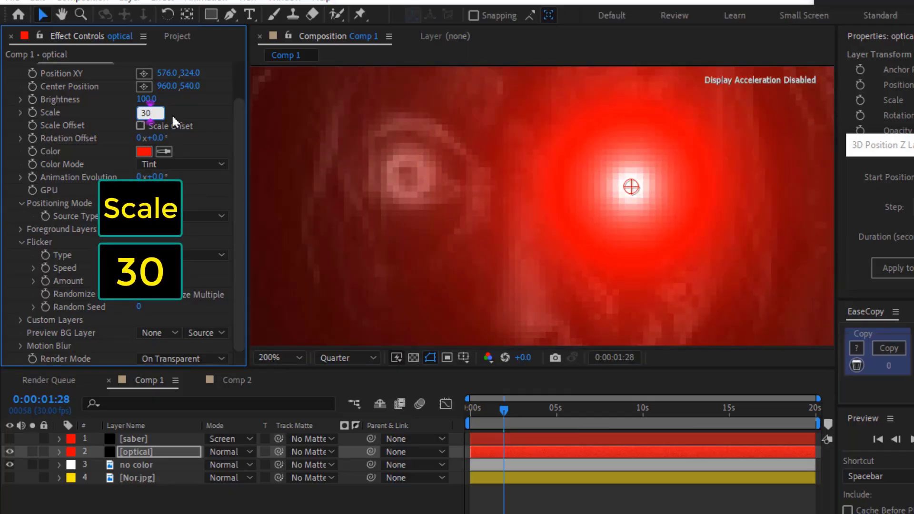
key(Return)
Preview from the start, then shift the optical layer to begin around 3.5 seconds.
drag(493, 409, 472, 411)
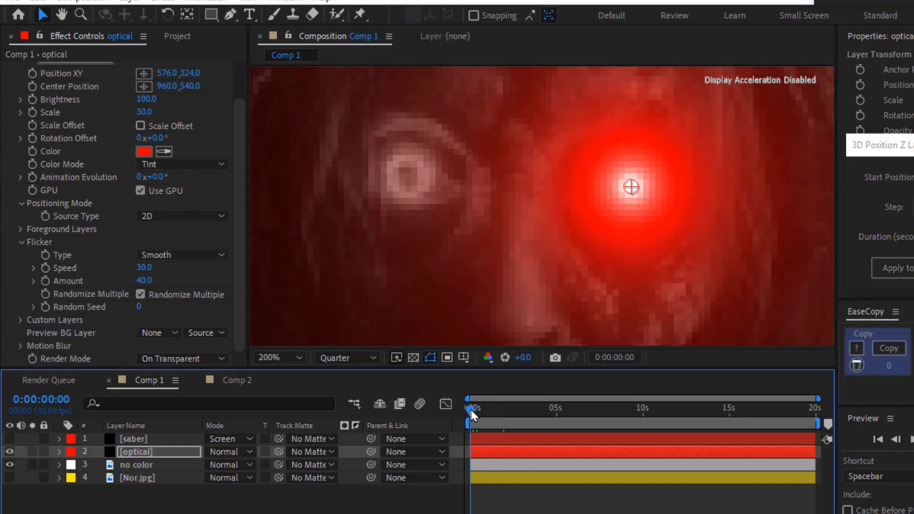
key(space)
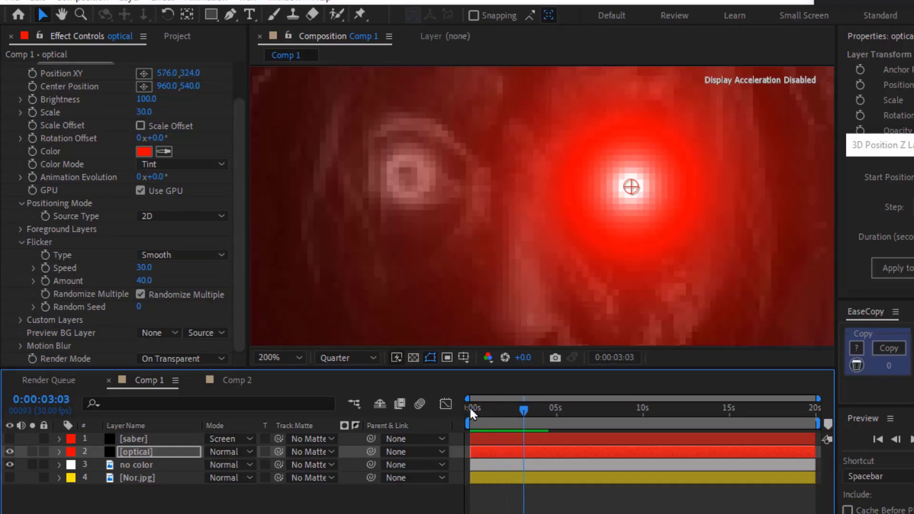
click(469, 408)
scroll(507, 331, down, 4)
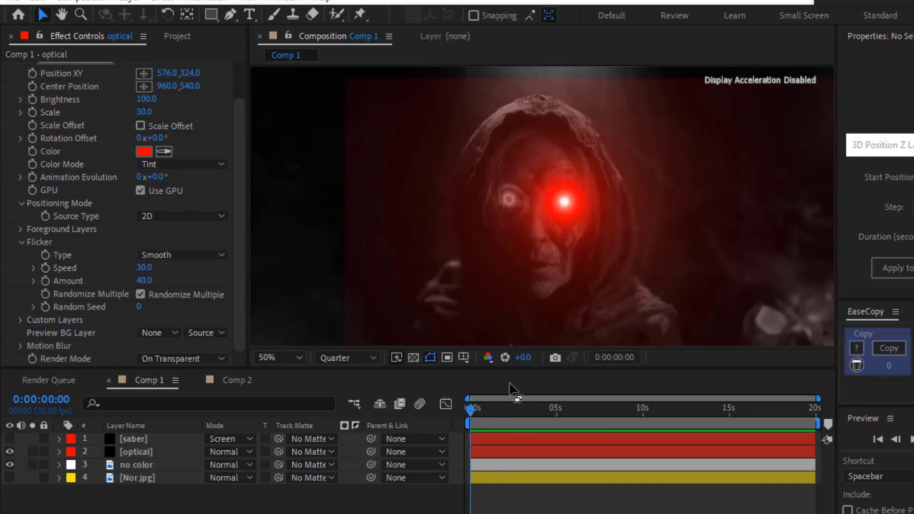
drag(489, 452, 528, 458)
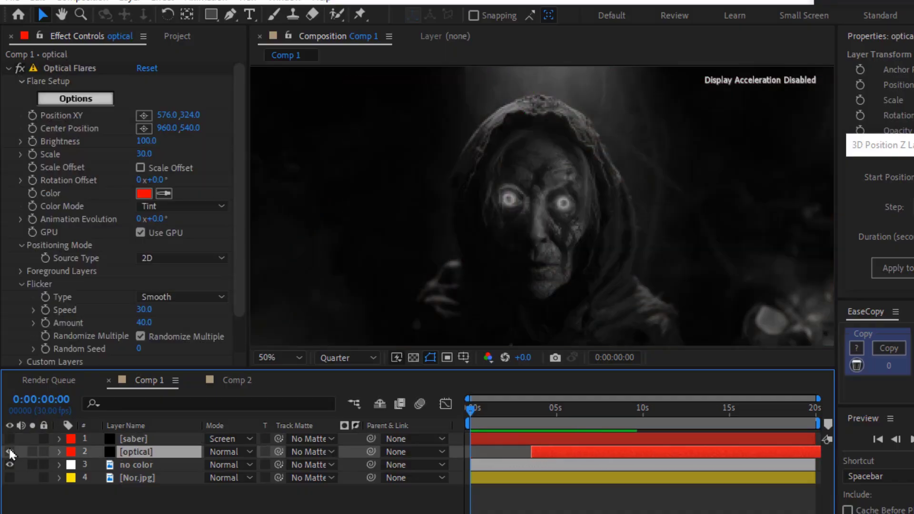
drag(468, 420, 490, 405)
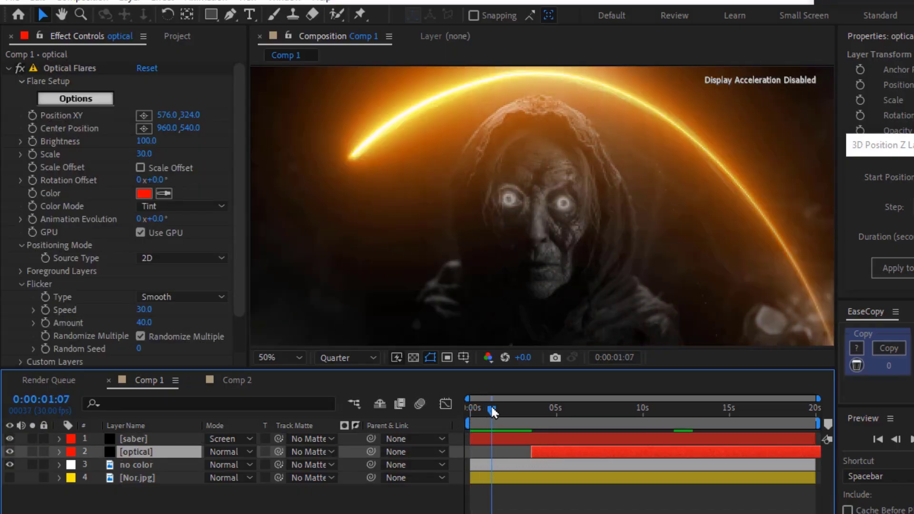
Give the saber layer's Saber 2 effect the Core preset with an FF0000 red glow colour.
click(493, 440)
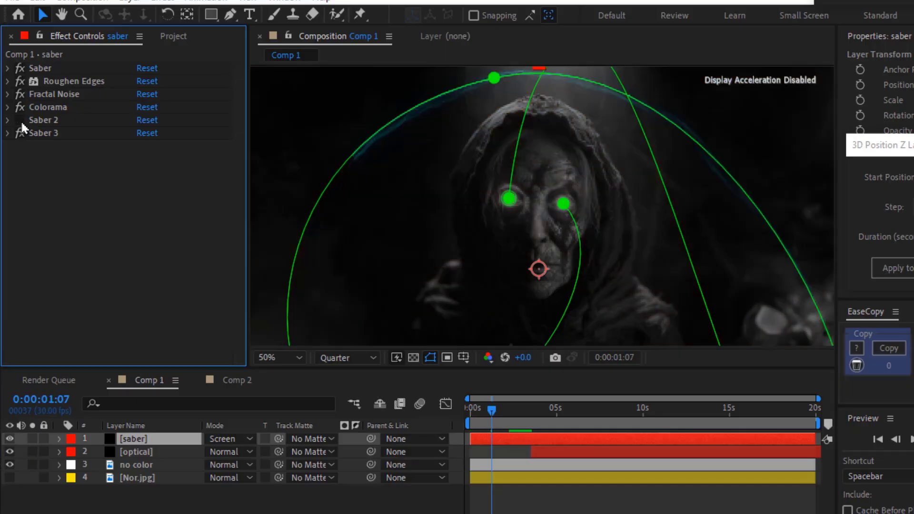
click(7, 120)
click(206, 134)
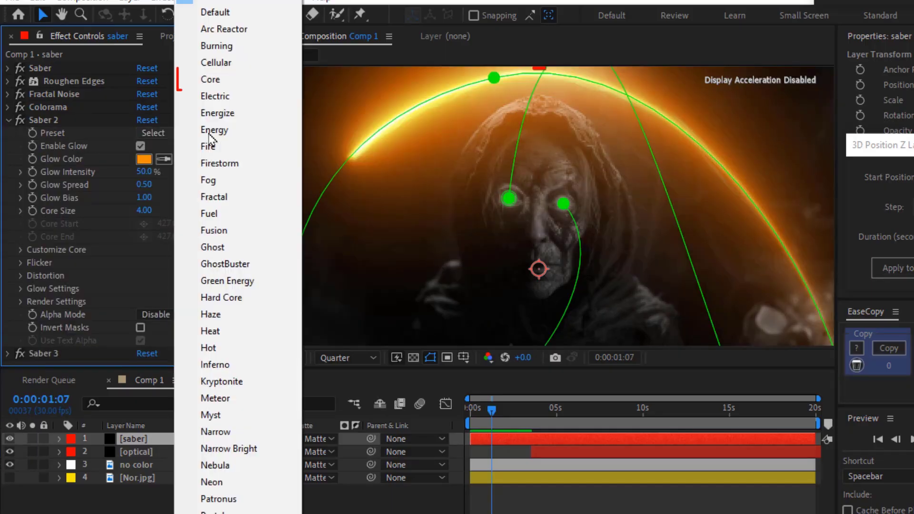
click(245, 85)
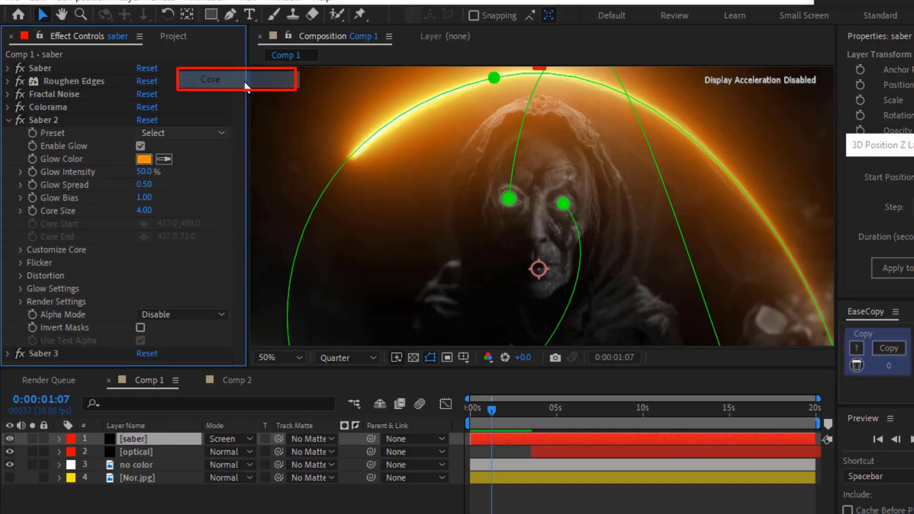
click(143, 159)
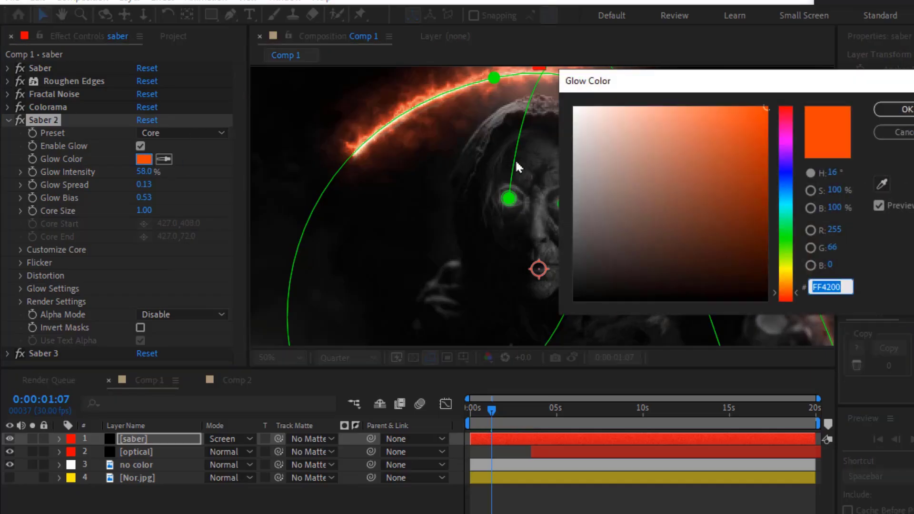
click(786, 108)
click(891, 110)
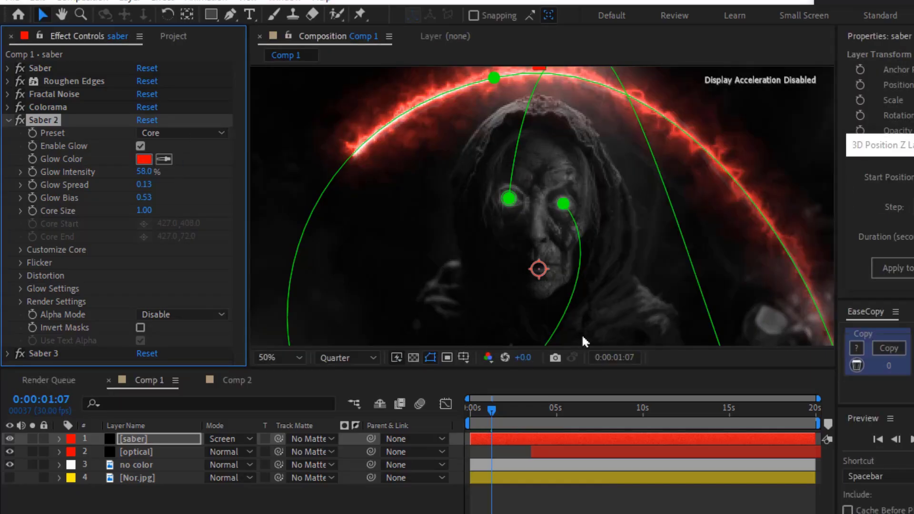
drag(496, 407, 505, 409)
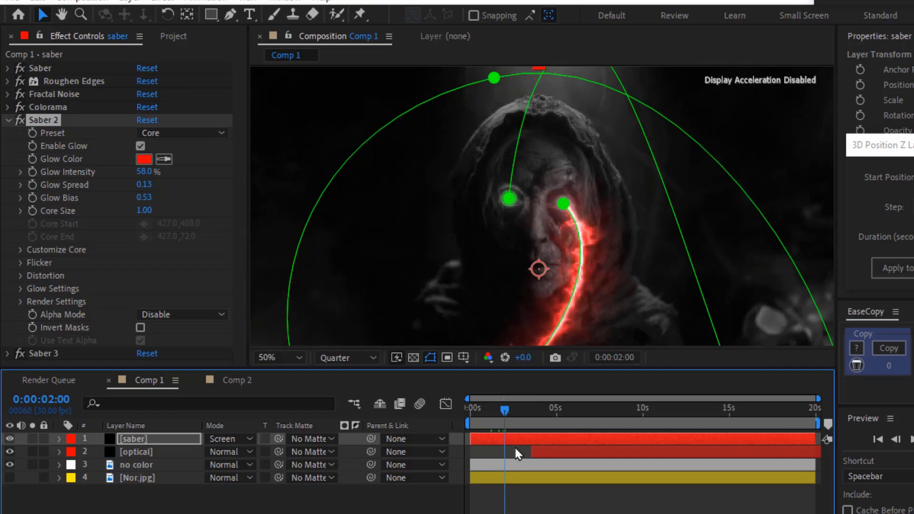
click(540, 453)
Start the optical flare layer at 0:00:02:00, fading Opacity from 0% to 100% by 0:00:02:20.
drag(539, 457, 524, 458)
key(t)
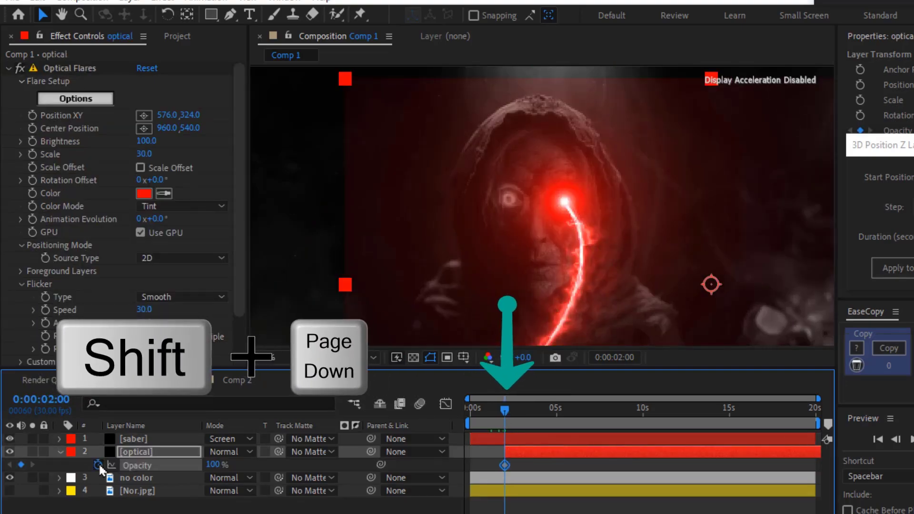
key(shift+Page_Down)
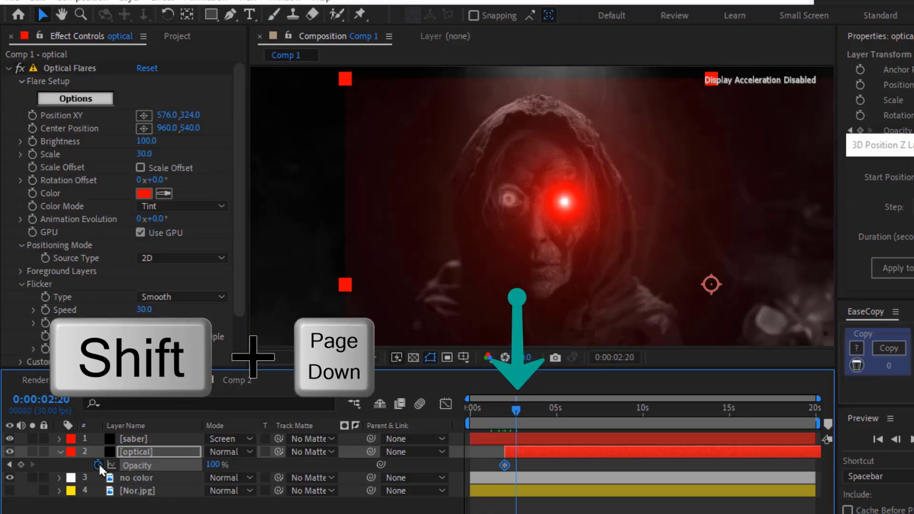
click(8, 465)
click(213, 465)
text(0)
key(Return)
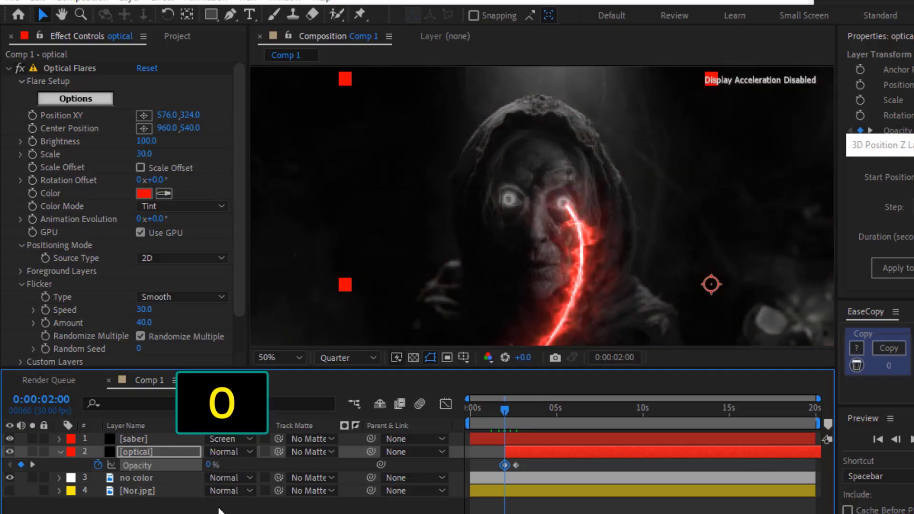
click(290, 361)
click(309, 87)
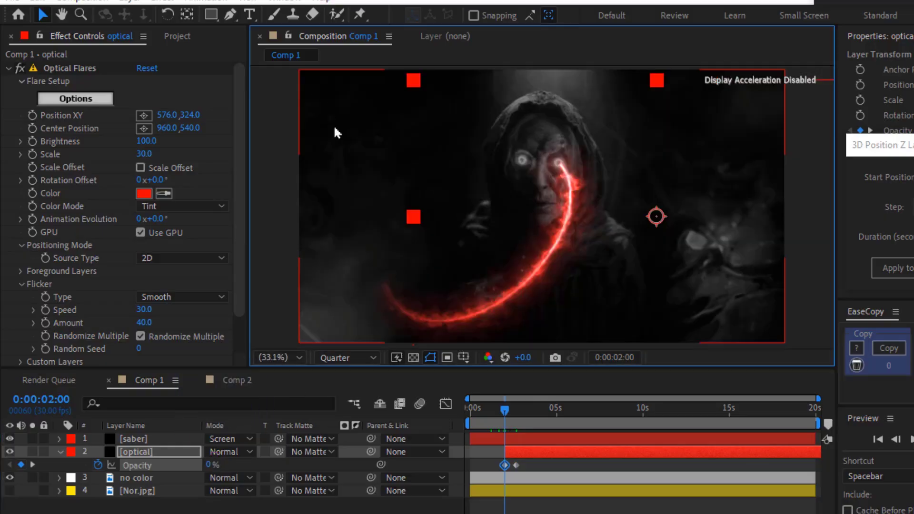
Preview the flare fade-in from the start at full resolution and 100% magnification.
key(t)
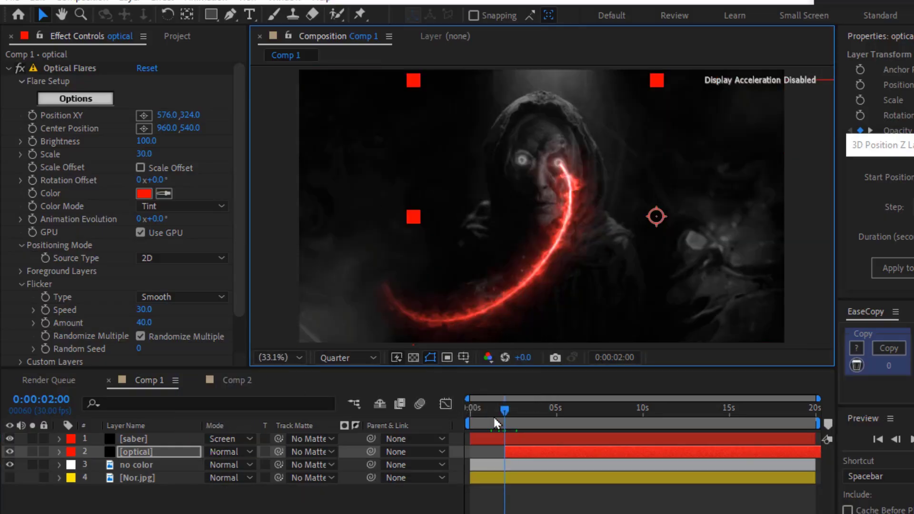
click(469, 407)
key(space)
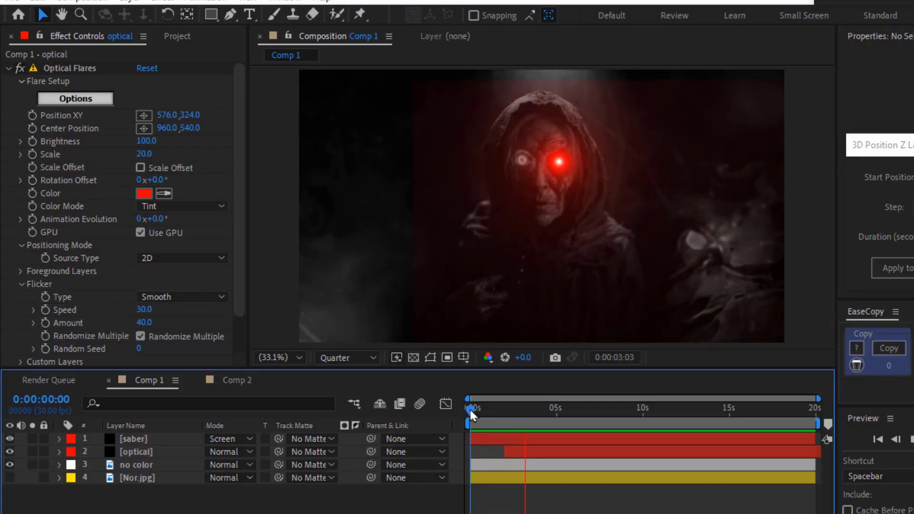
key(space)
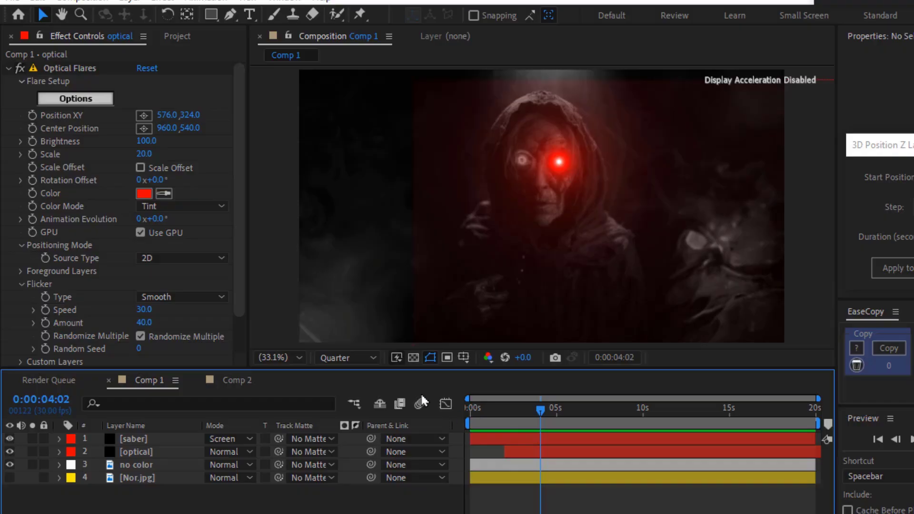
click(350, 358)
click(353, 368)
key(slash)
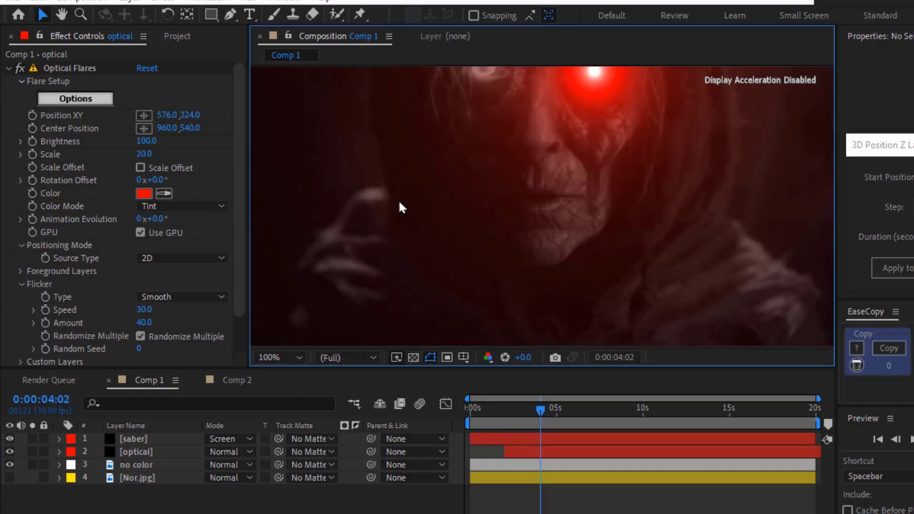
scroll(400, 203, down, 2)
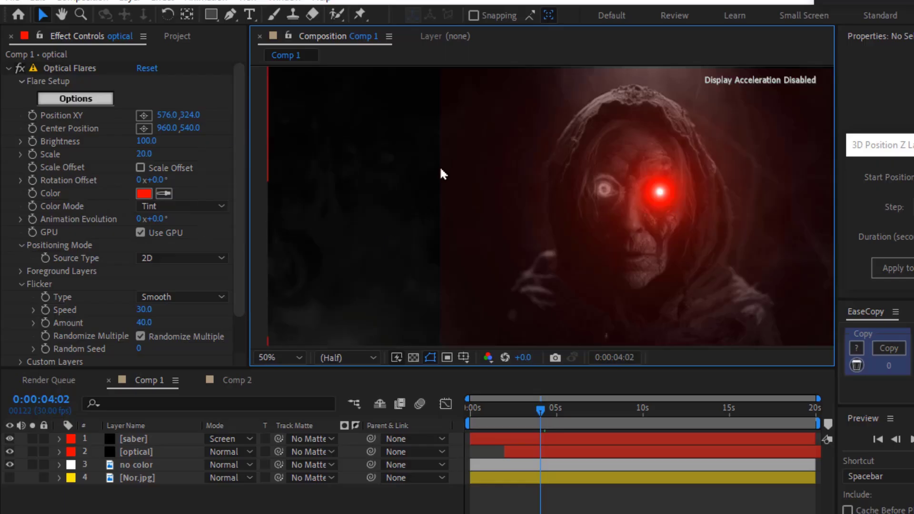
scroll(436, 175, down, 1)
Place the flare on the witch's right eye at Position XY 1022.7, 377.1 and preview it.
click(519, 454)
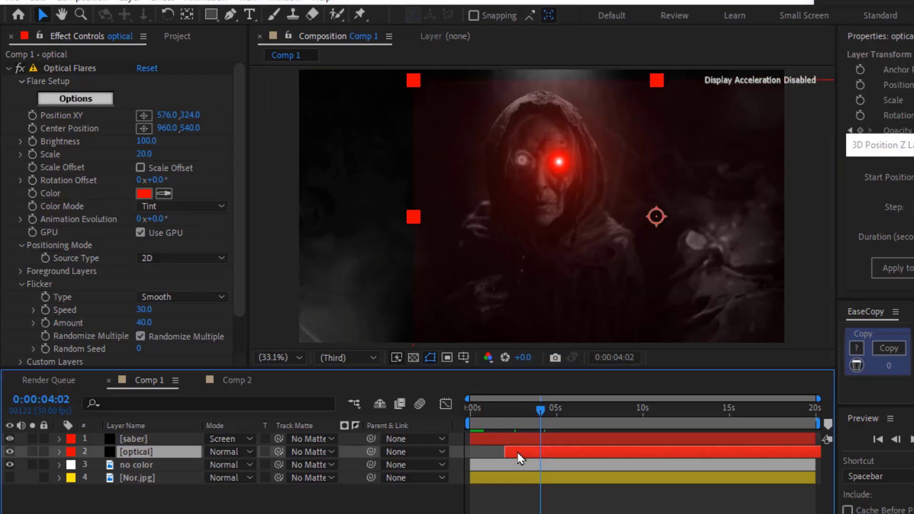
key(ctrl+alt+f)
key(ctrl+alt+f)
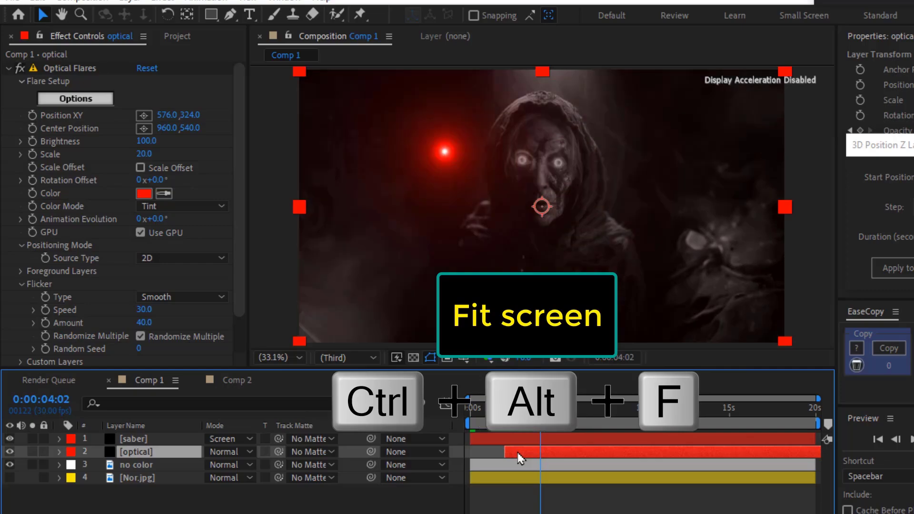
drag(465, 210, 532, 231)
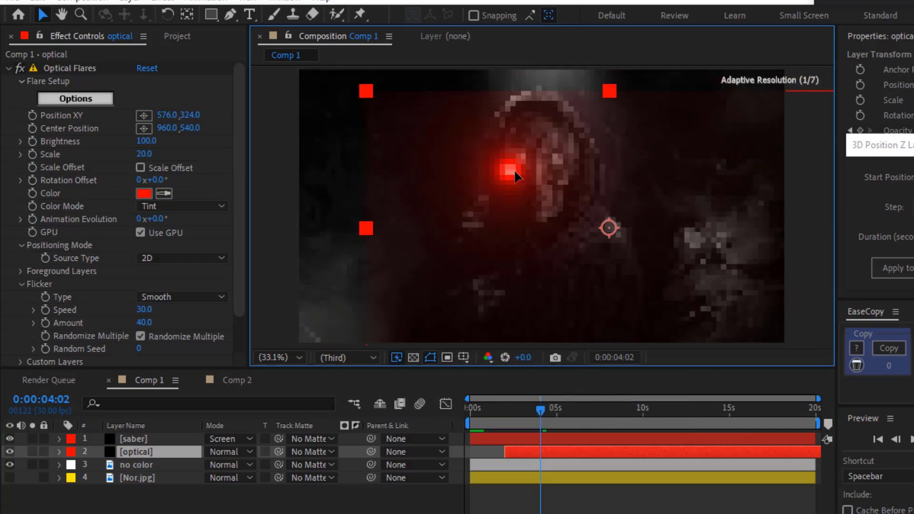
key(ctrl+z)
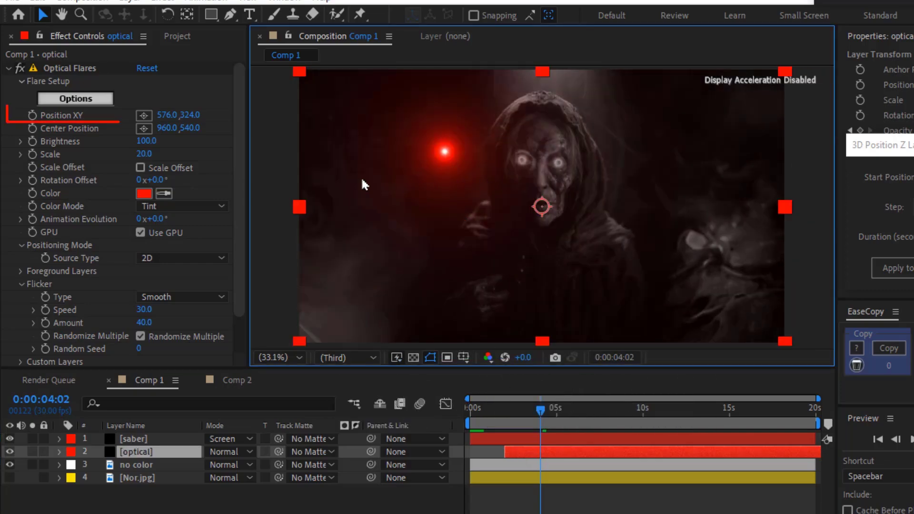
click(144, 117)
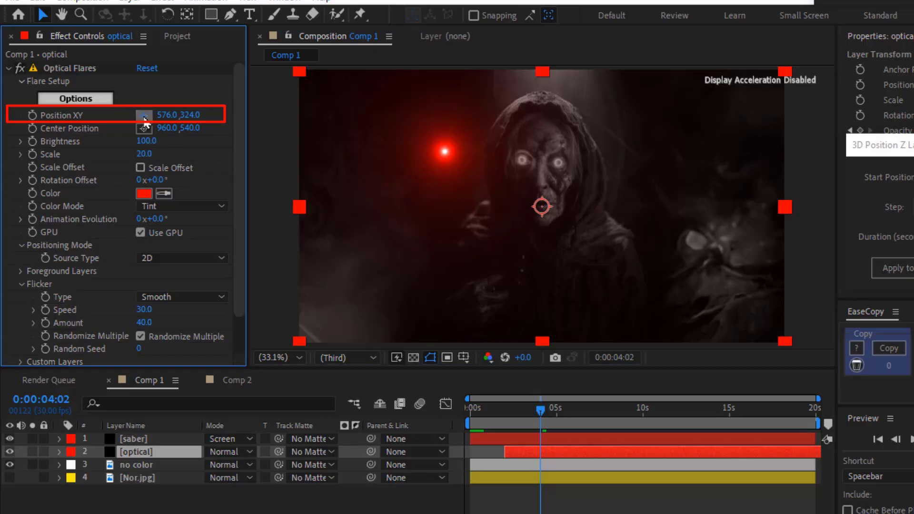
click(558, 165)
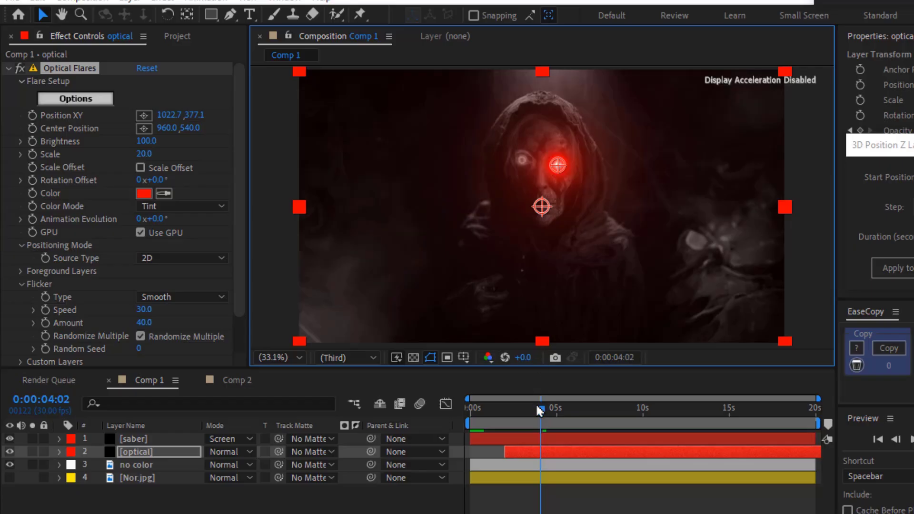
click(469, 410)
key(space)
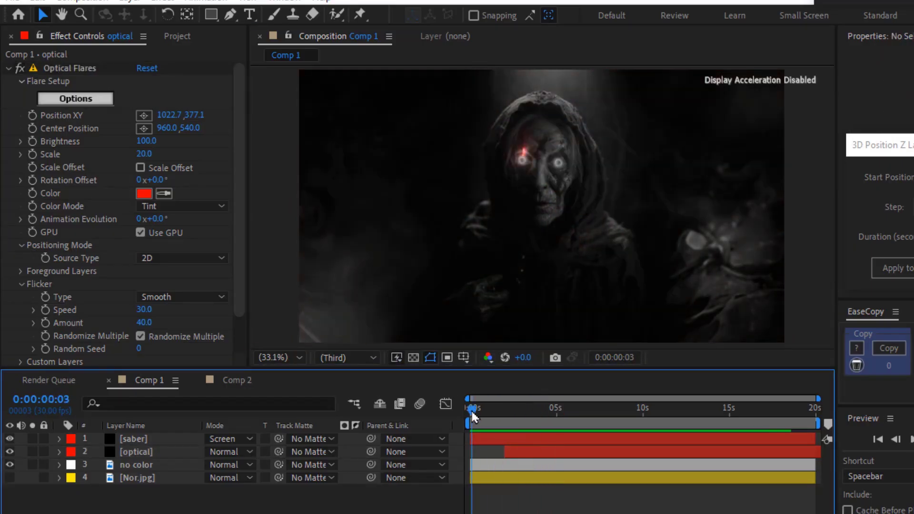
drag(470, 410, 497, 408)
click(518, 438)
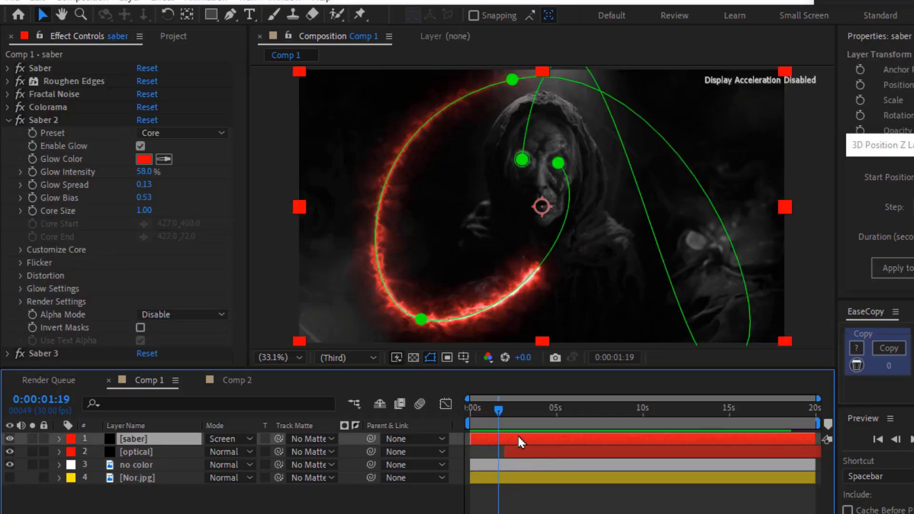
key(ctrl+d)
key(shift+Left)
key(shift+Left)
key(shift+Left)
key(shift+Left)
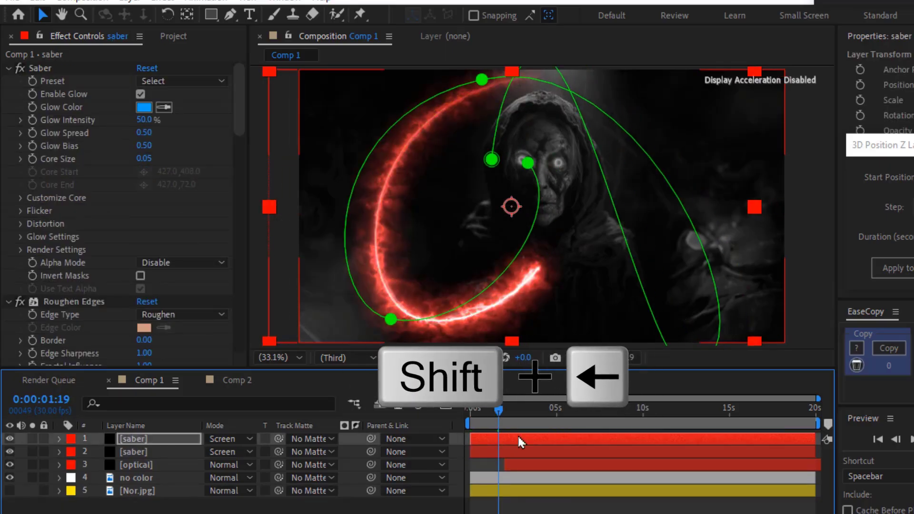
scroll(566, 198, up, 1)
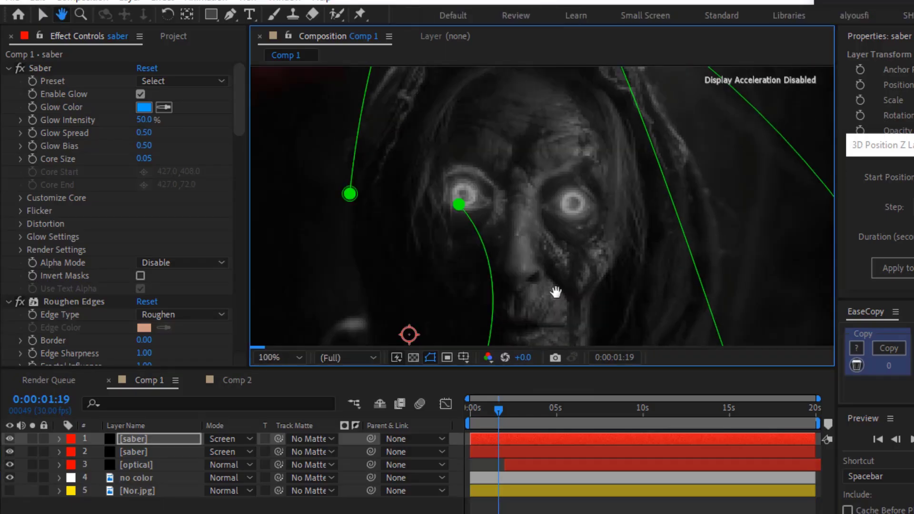
scroll(559, 238, up, 1)
scroll(529, 241, up, 1)
scroll(564, 242, up, 1)
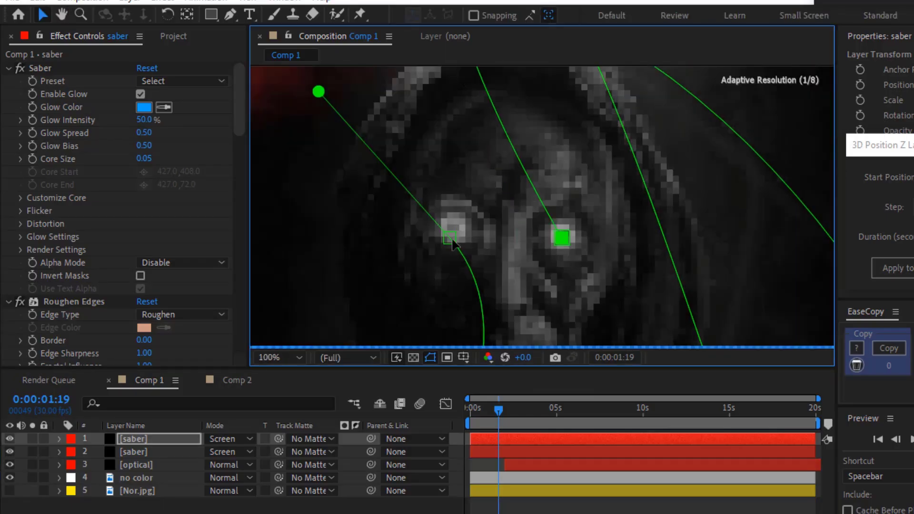
drag(451, 238, 458, 226)
click(276, 363)
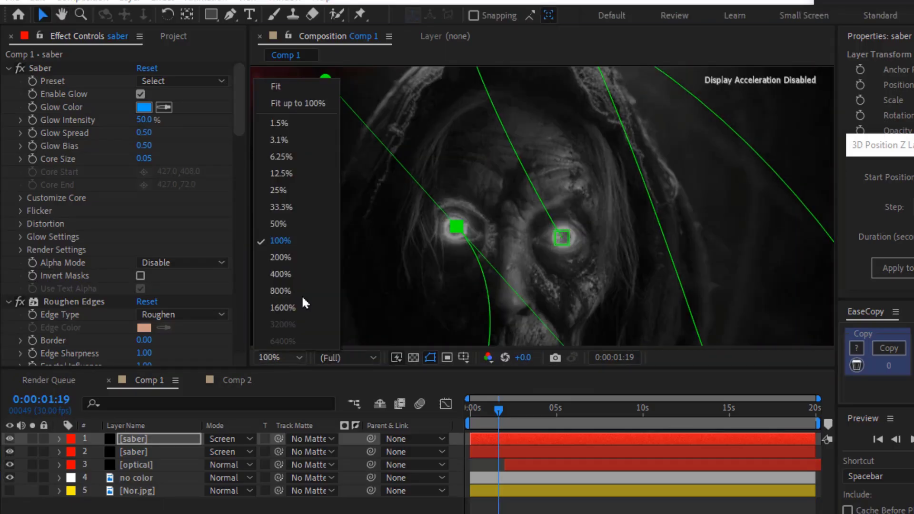
click(318, 97)
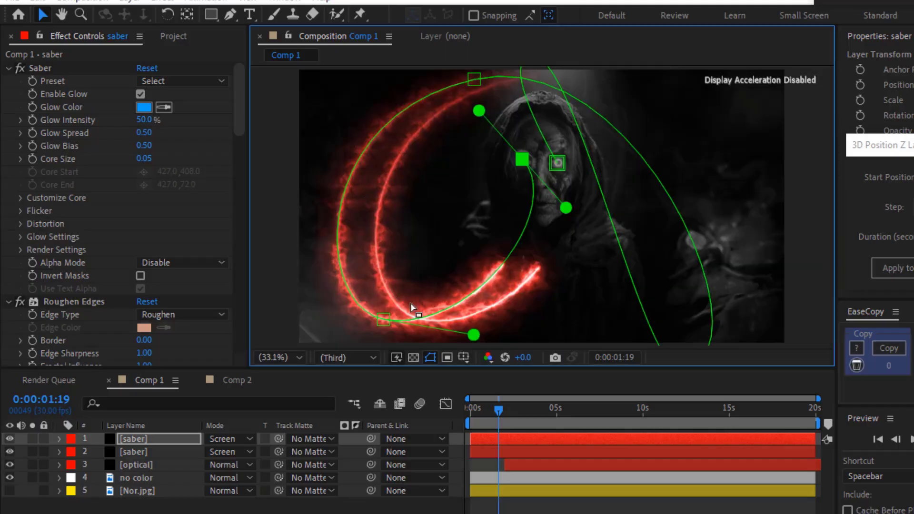
click(496, 412)
click(470, 410)
key(space)
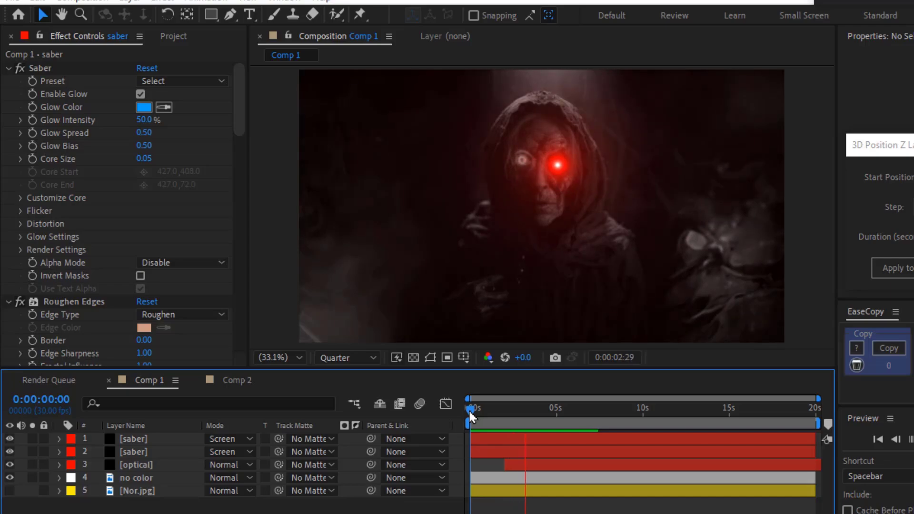
key(space)
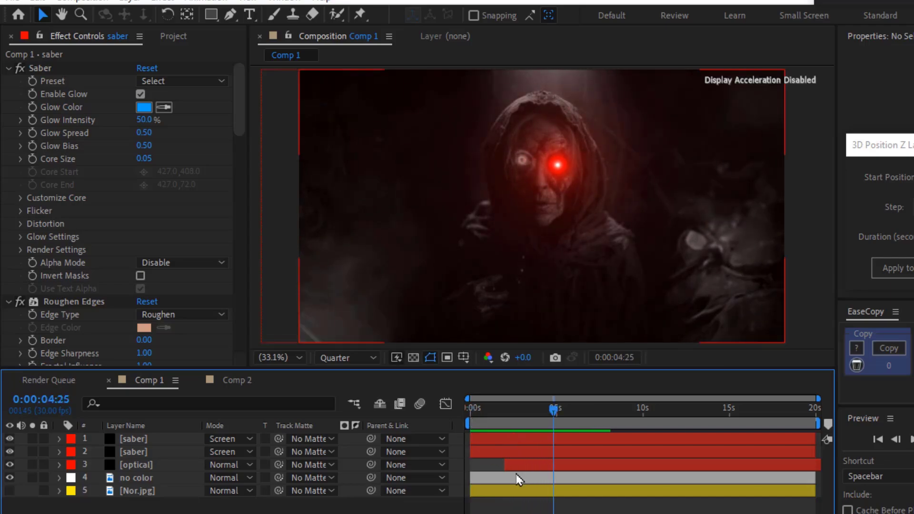
Duplicate the optical flare layer and position the copy on the witch's left eye.
click(524, 465)
key(ctrl+d)
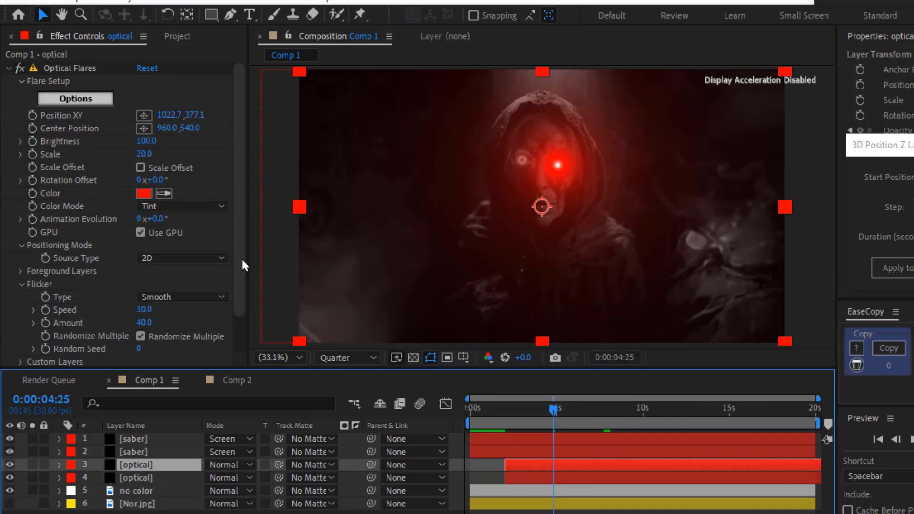
click(144, 116)
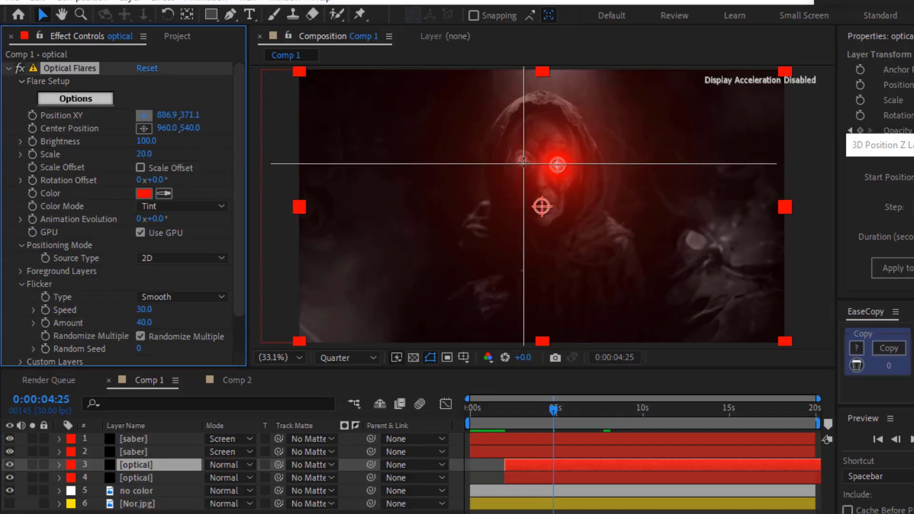
click(523, 161)
drag(552, 410, 469, 411)
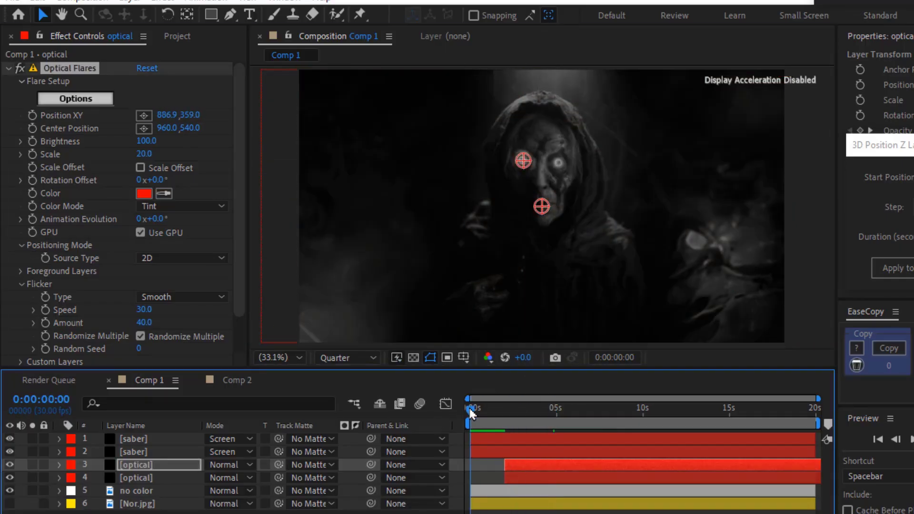
key(space)
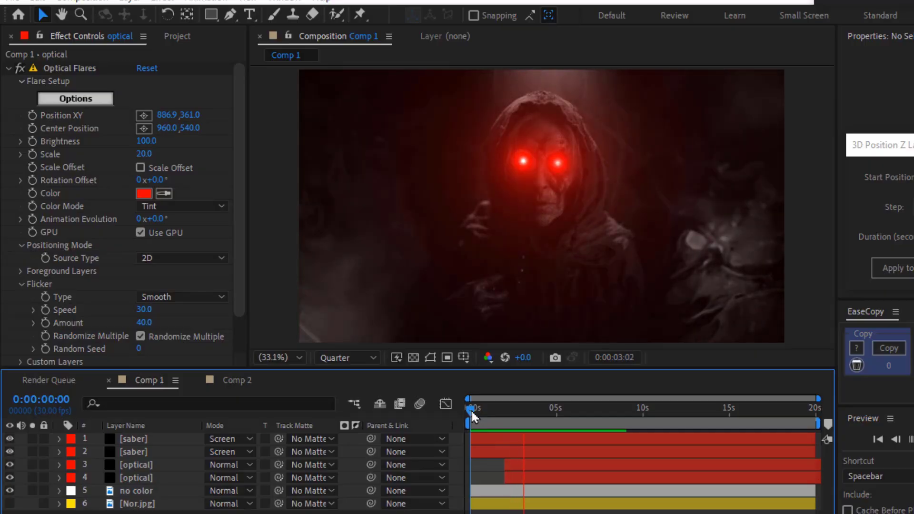
key(space)
scroll(530, 197, up, 3)
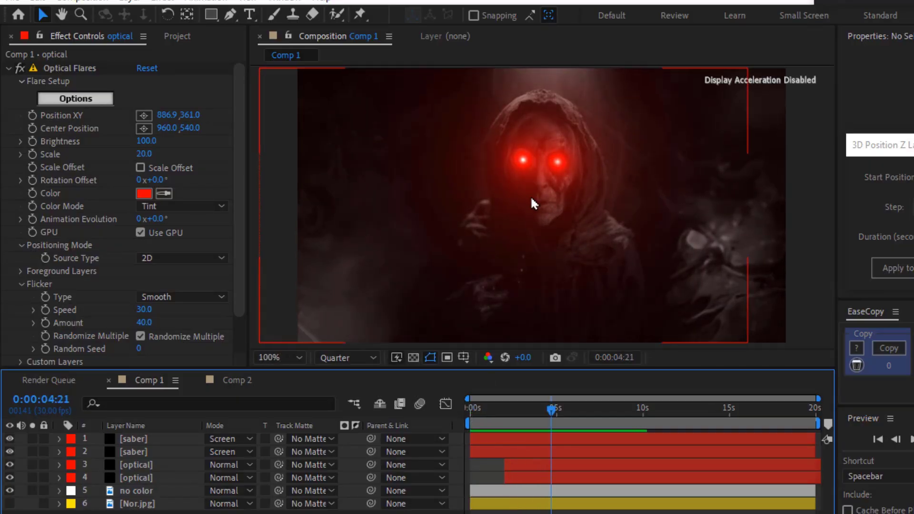
drag(564, 235, 567, 247)
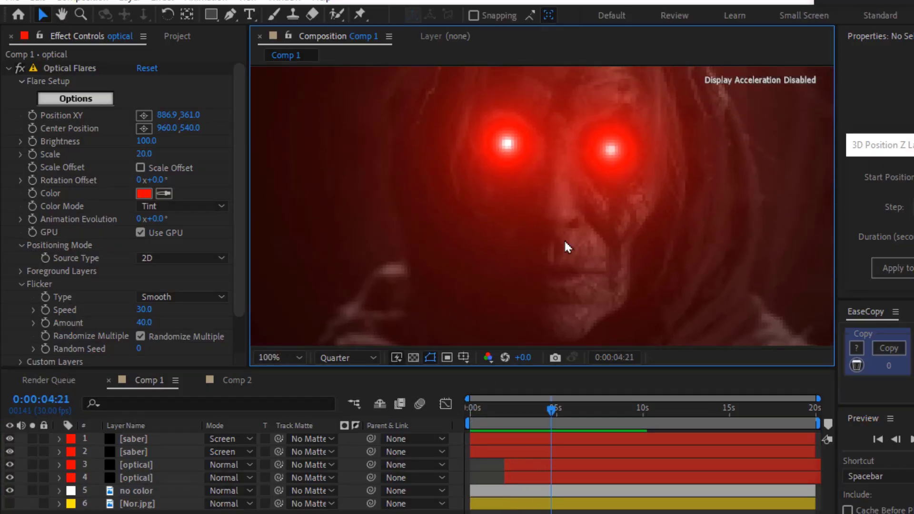
Set both optical flare layers to Screen blending mode and preview the eye flares.
click(224, 461)
click(275, 235)
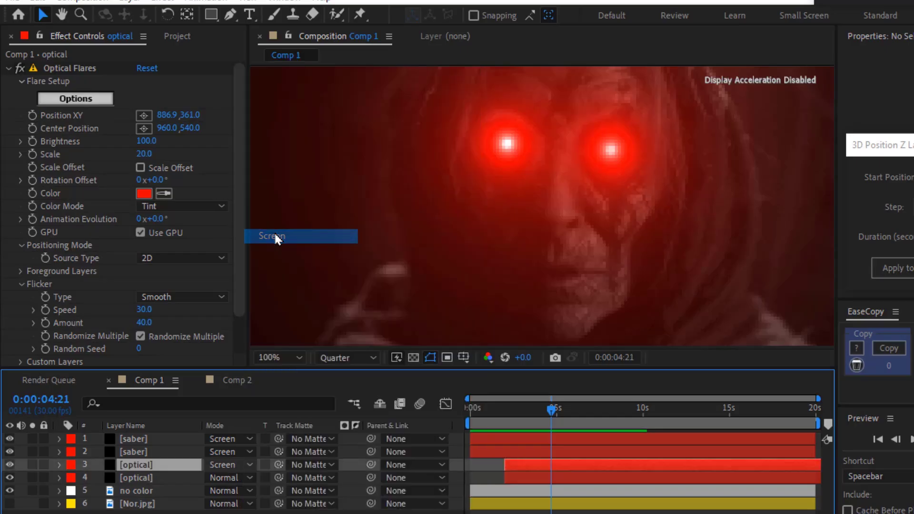
click(226, 476)
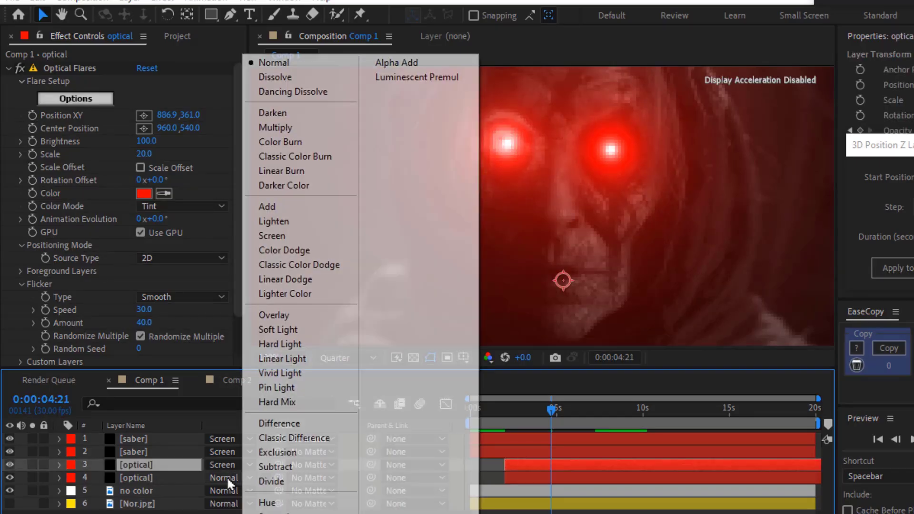
click(305, 237)
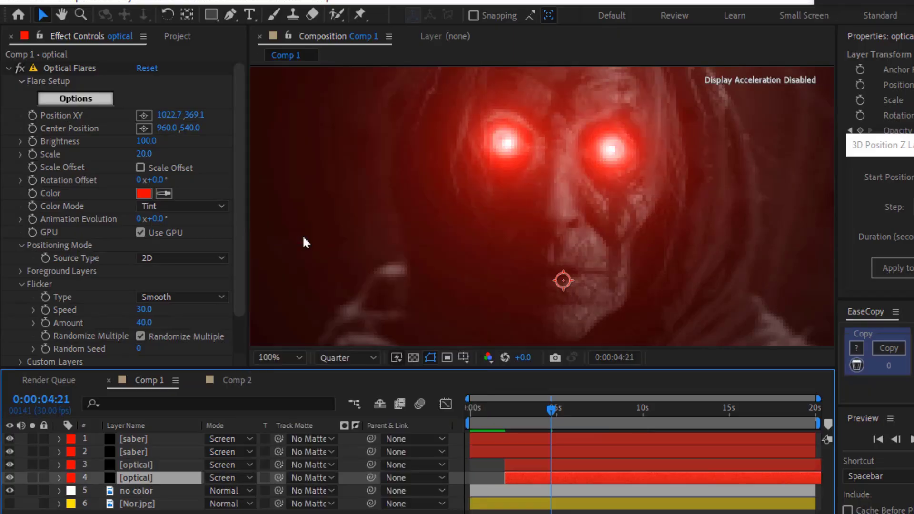
click(286, 358)
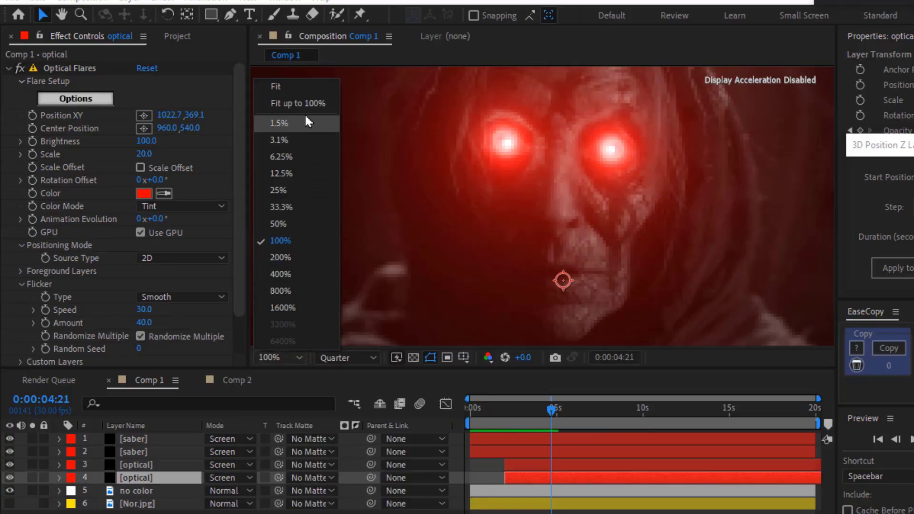
click(305, 88)
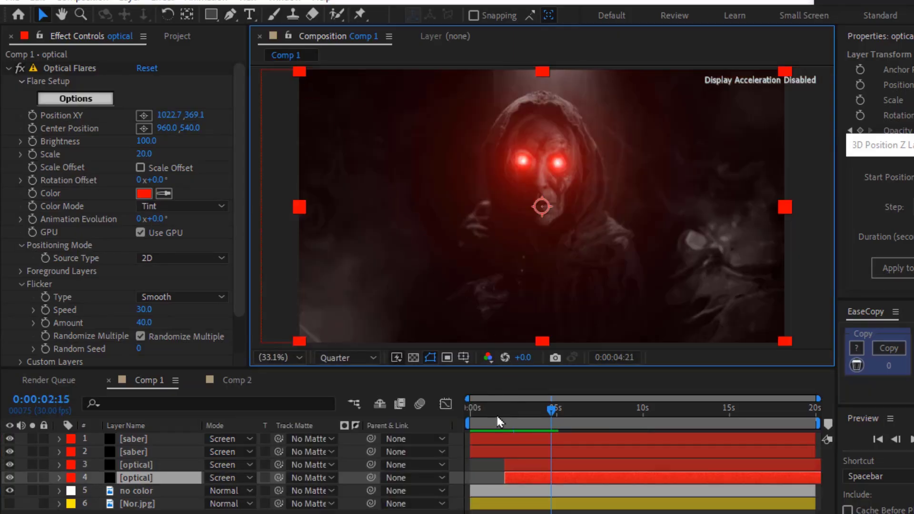
click(471, 414)
key(space)
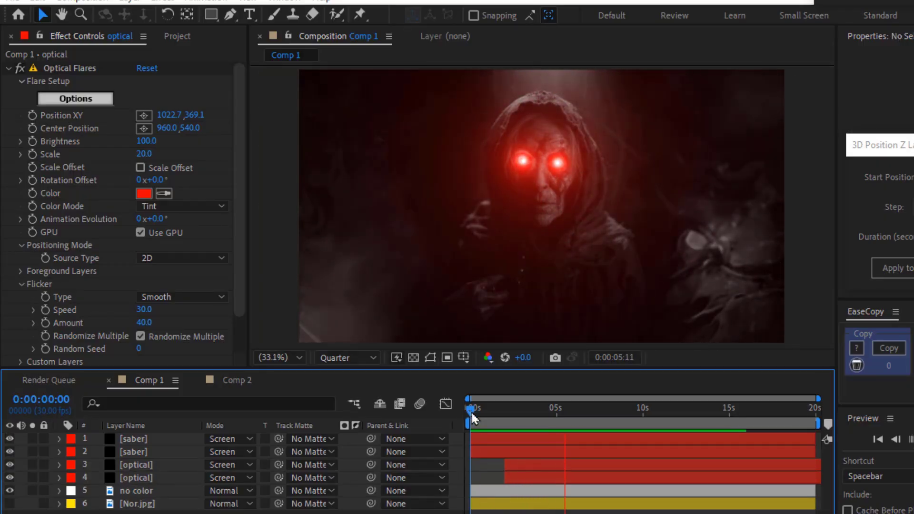
Add the fire clip as the top layer of Comp 1, starting at 2 seconds.
drag(472, 415, 503, 413)
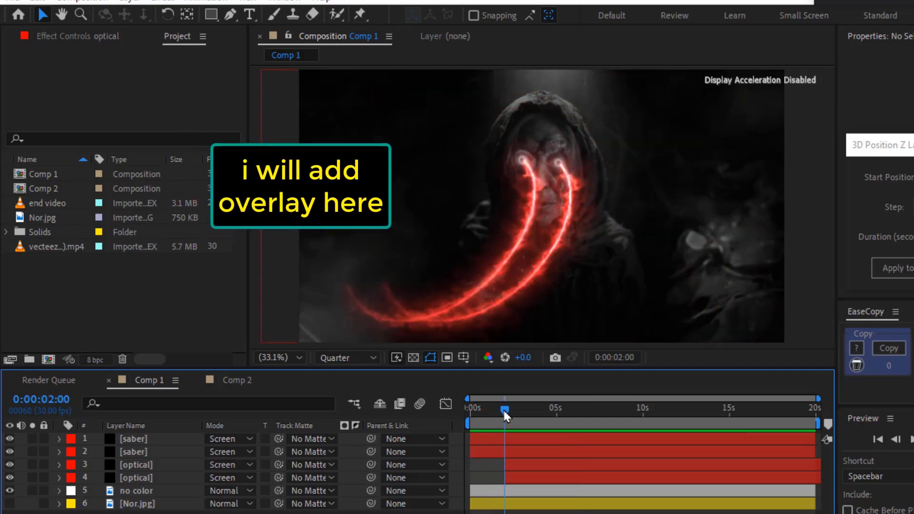
drag(49, 247, 136, 438)
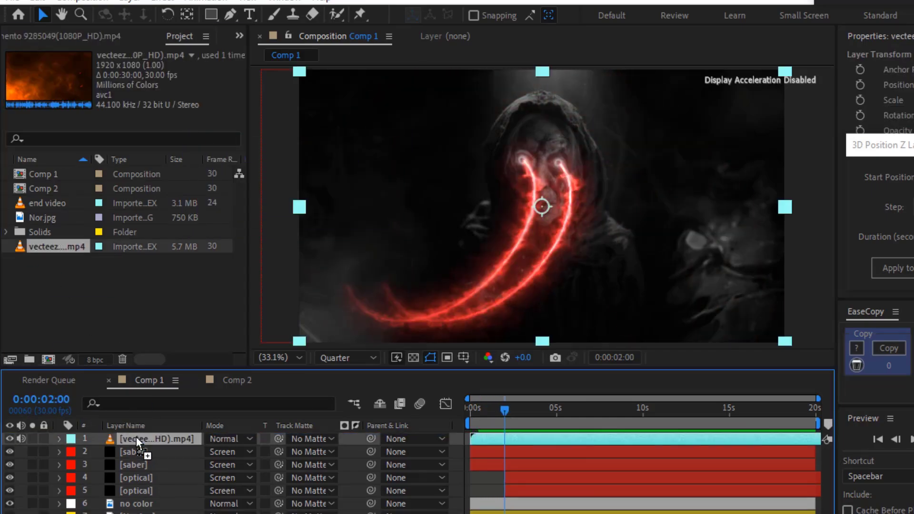
key(bracketleft)
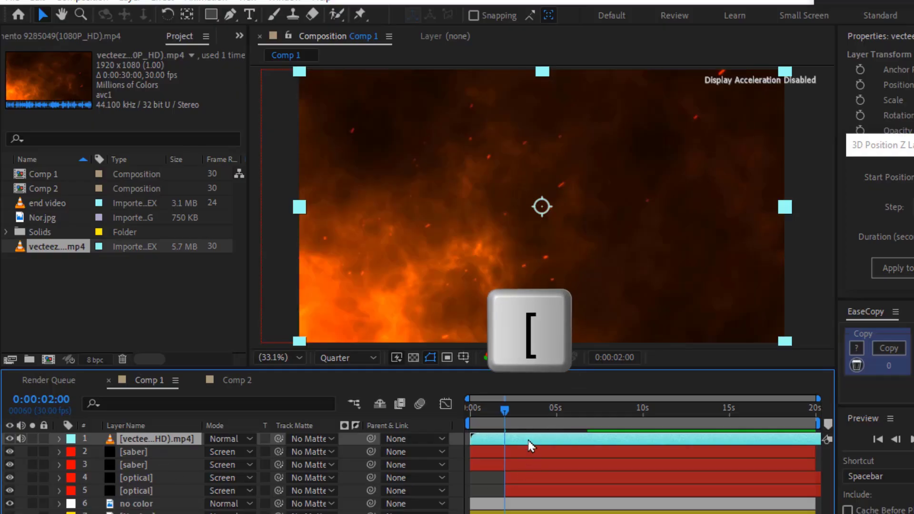
Copy the flare layer's two opacity fade keyframes and paste them onto the fire clip.
click(526, 477)
key(t)
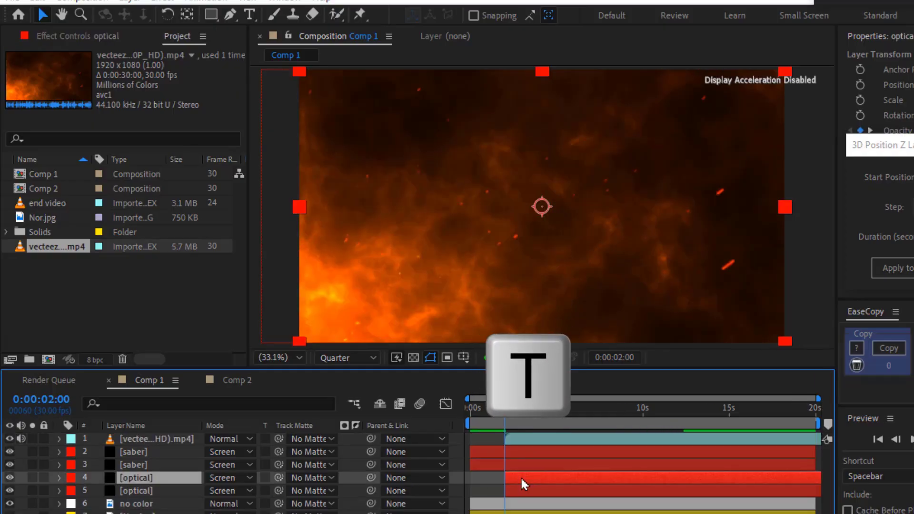
drag(525, 496, 499, 487)
key(ctrl+c)
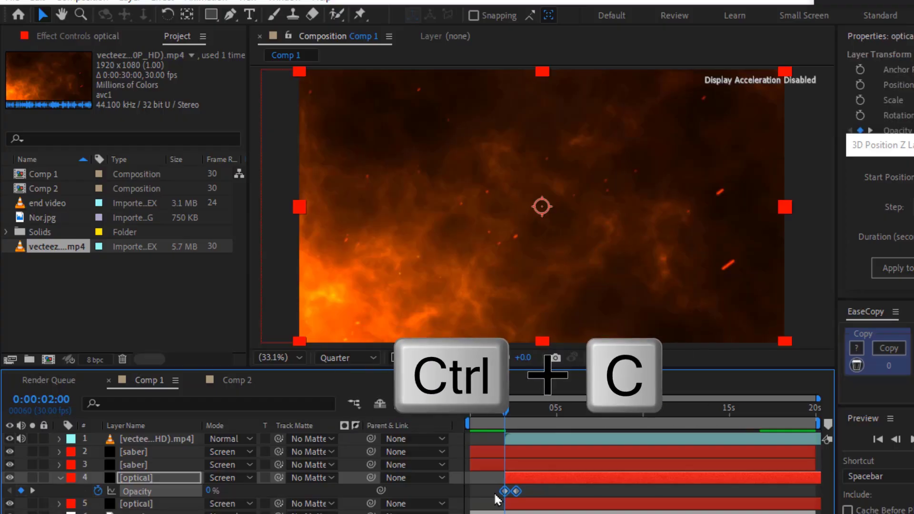
click(522, 439)
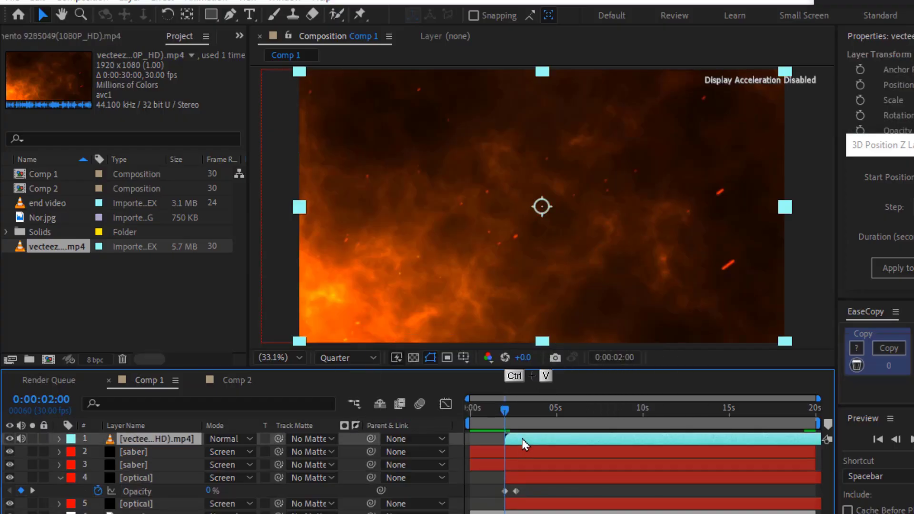
key(ctrl+v)
Blend the fire layer in Screen mode with its fade-in peaking at 46% Opacity.
key(t)
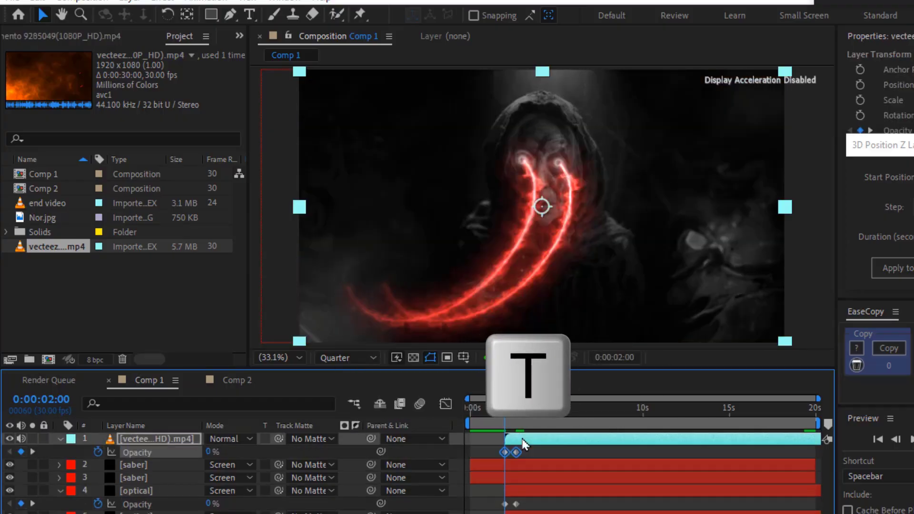
key(space)
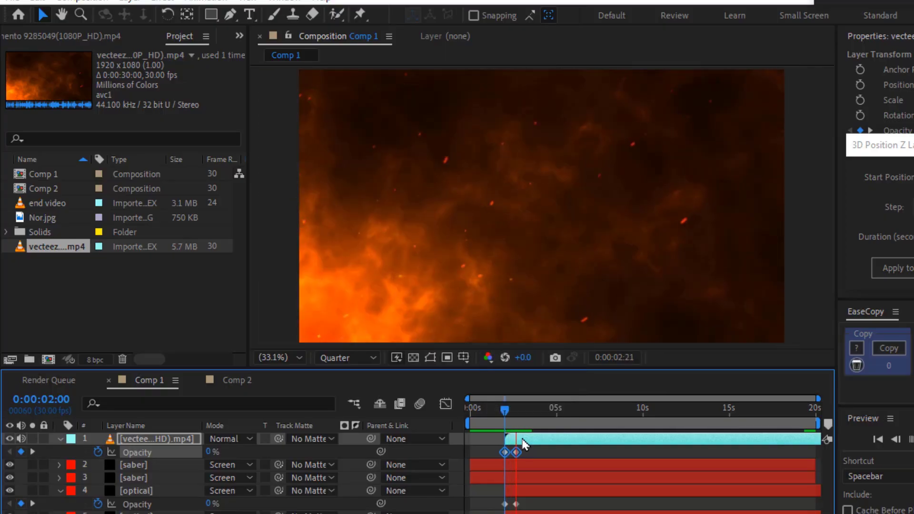
click(225, 439)
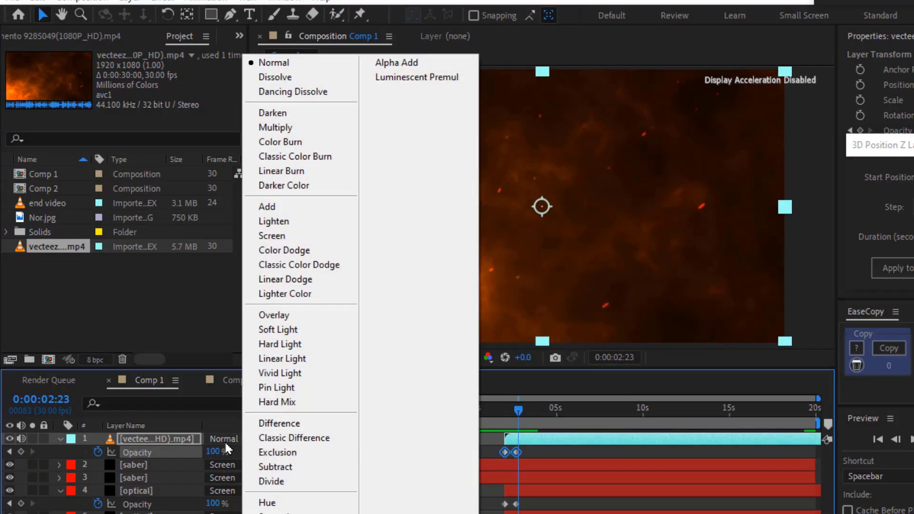
click(307, 235)
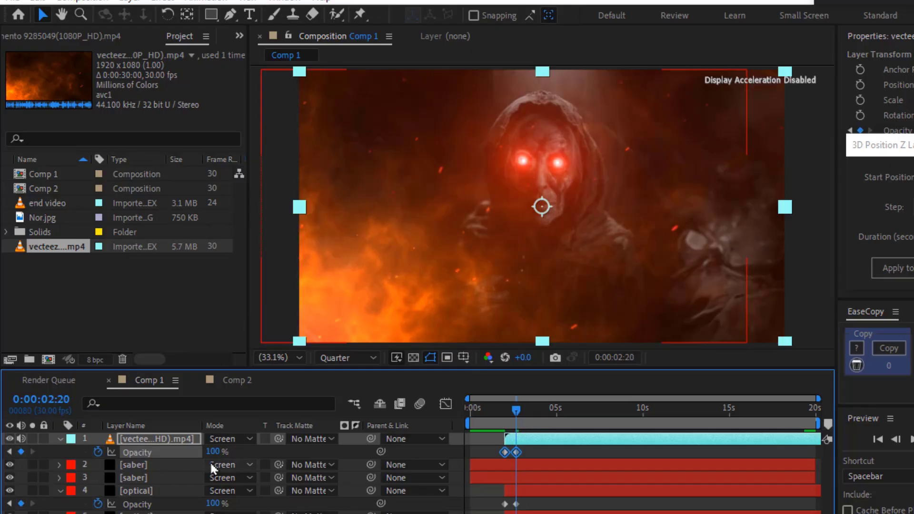
drag(208, 454, 171, 455)
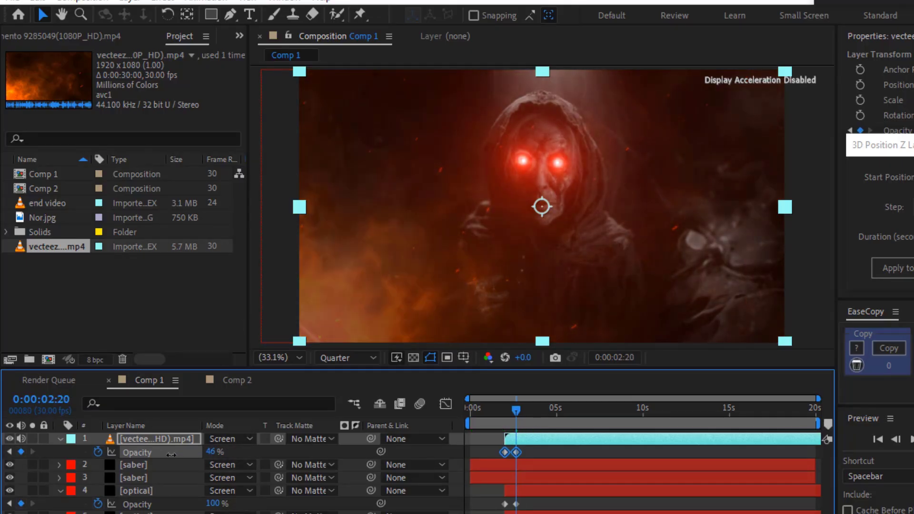
key(ctrl+space)
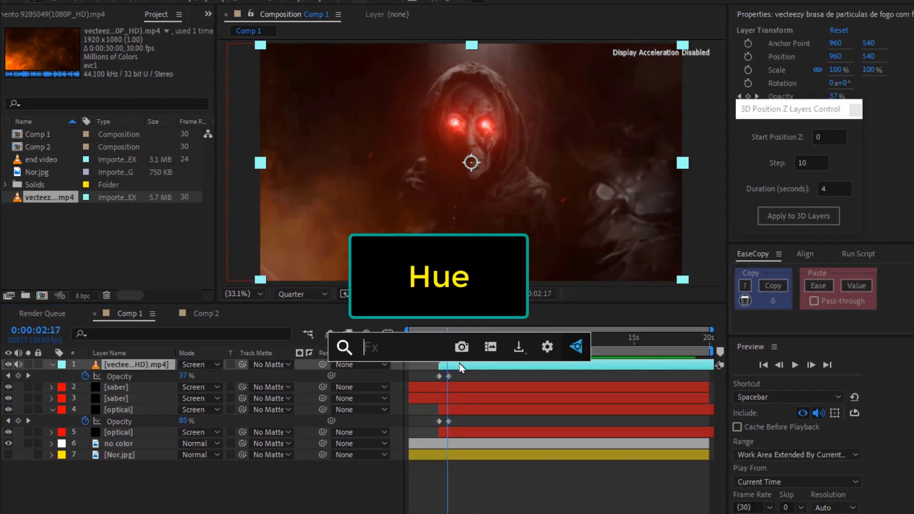
Apply Hue/Saturation to the fire clip with Colorize on, Hue 2 and Saturation 100.
text(hu)
click(462, 390)
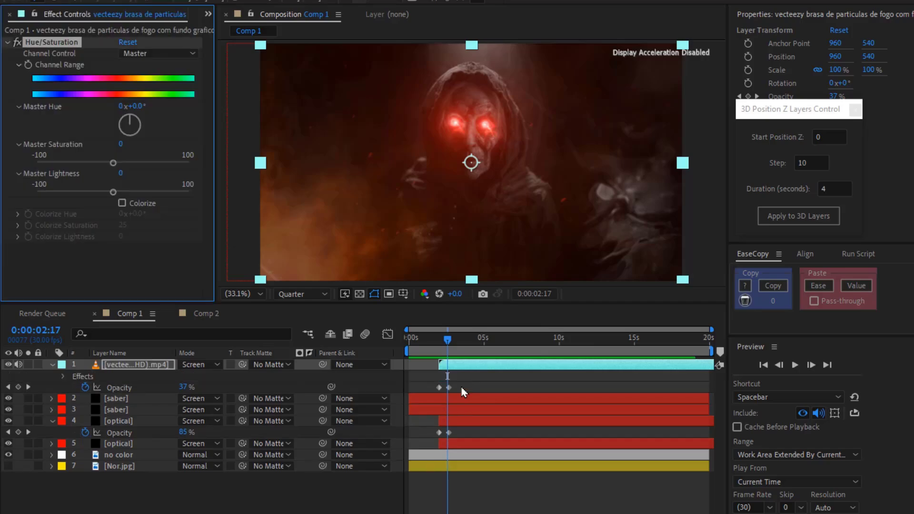
click(29, 364)
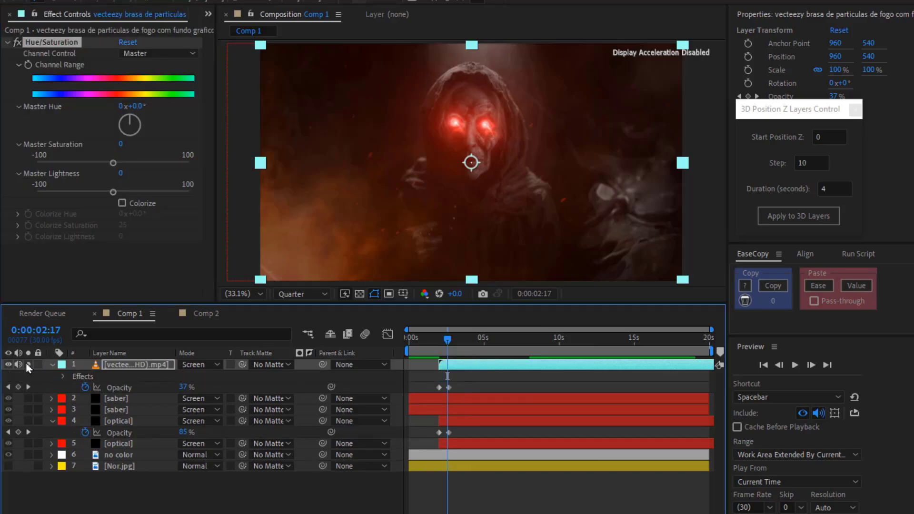
click(122, 203)
mouse_move(126, 228)
mouse_down()
mouse_move(175, 226)
mouse_move(145, 218)
mouse_up()
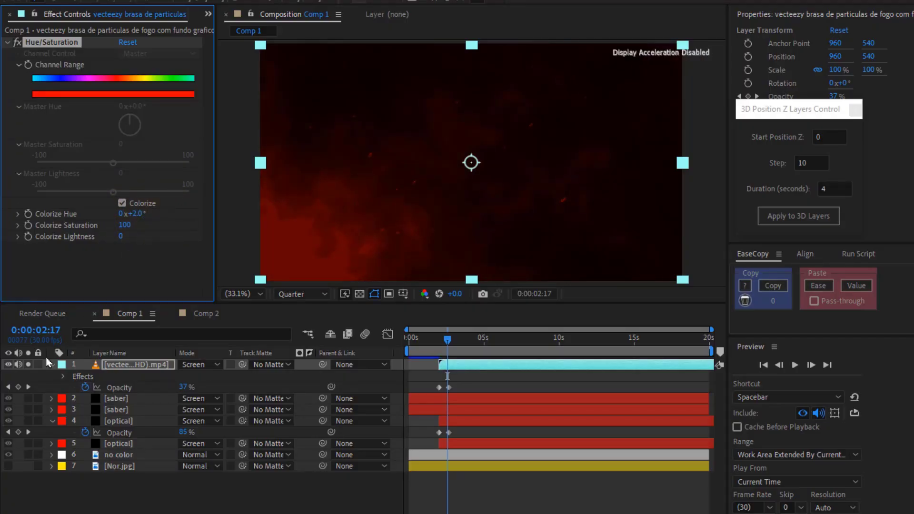
click(28, 367)
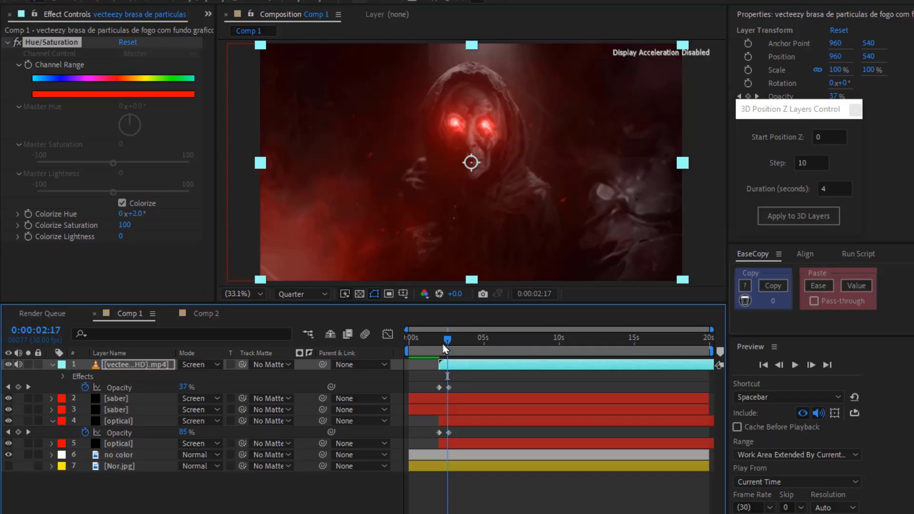
drag(444, 349, 409, 342)
key(space)
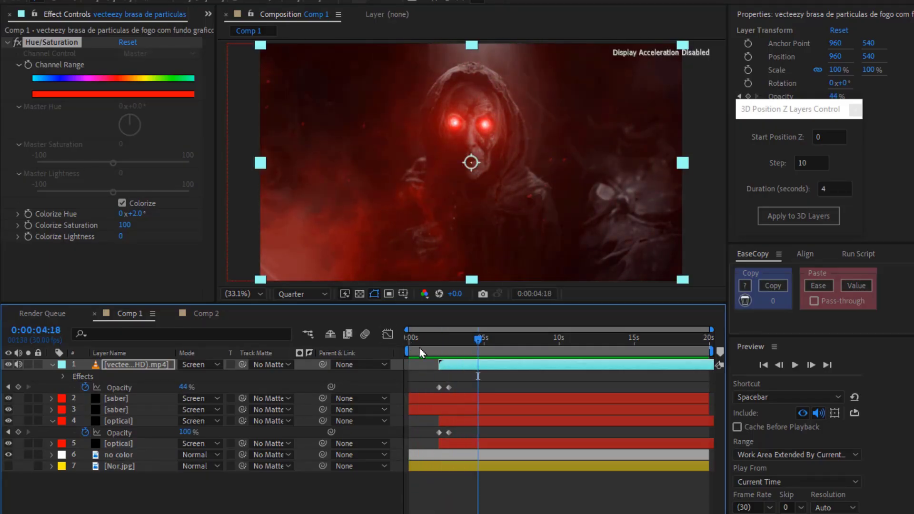
Duplicate the red fire layer, flip the copy horizontally to Scale -100%, and preview.
key(ctrl+d)
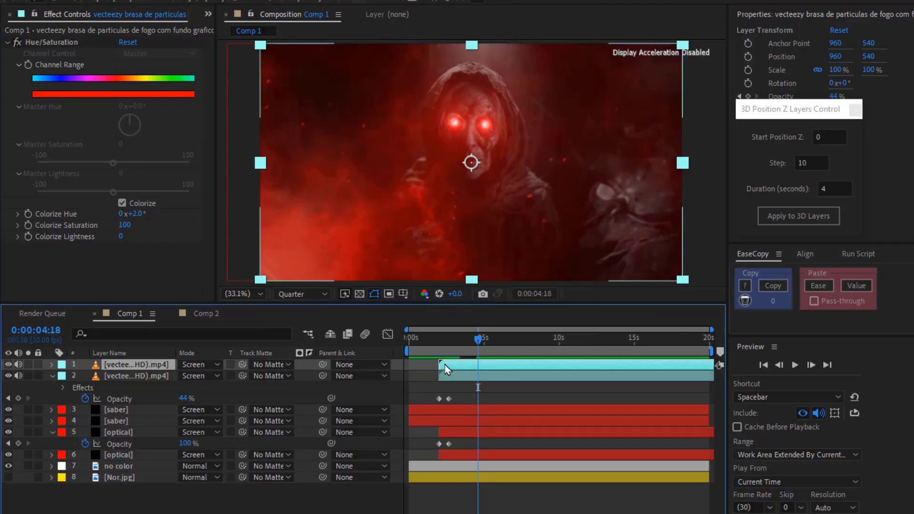
right_click(447, 370)
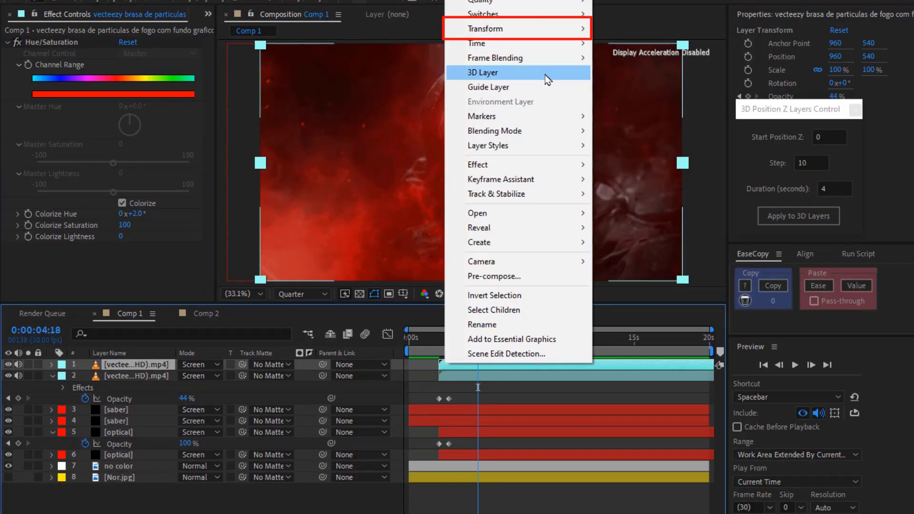
mouse_move(549, 28)
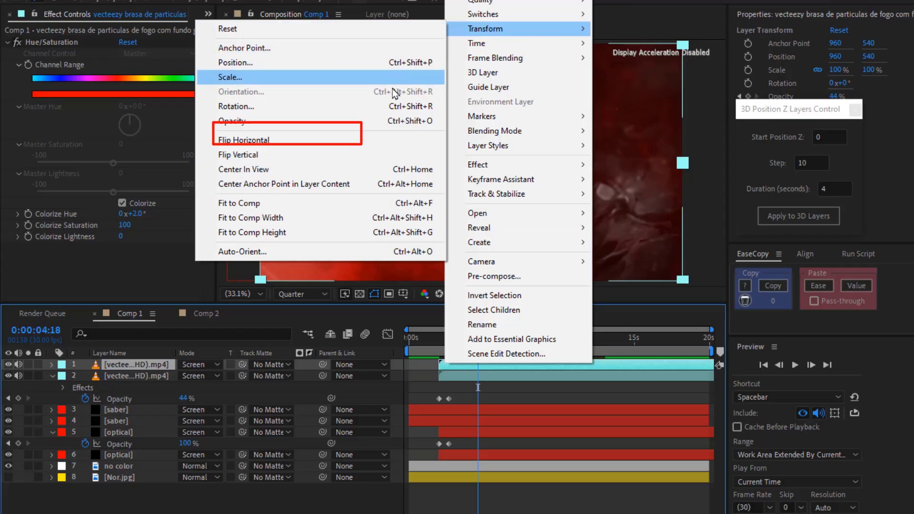
click(387, 149)
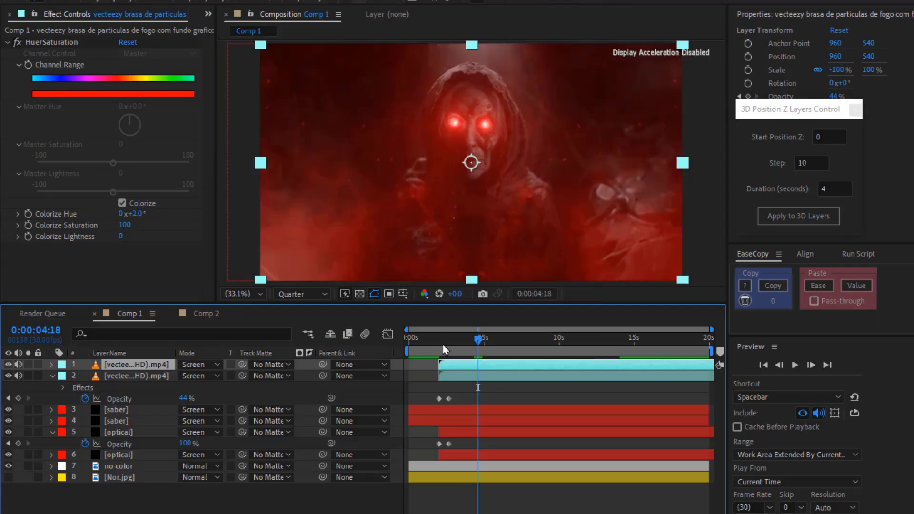
click(411, 339)
key(space)
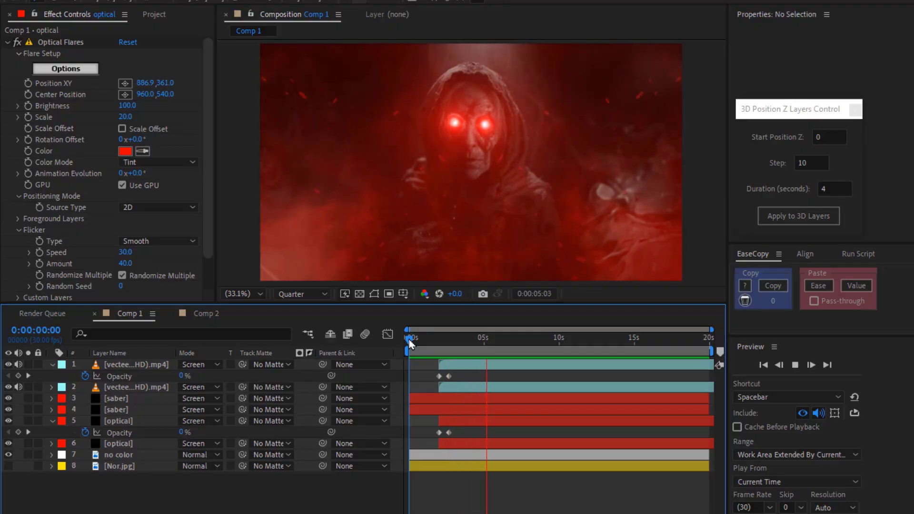
Start Nor.jpg at 2 seconds above the no color layer, pasting the optical layer's opacity fade.
click(438, 339)
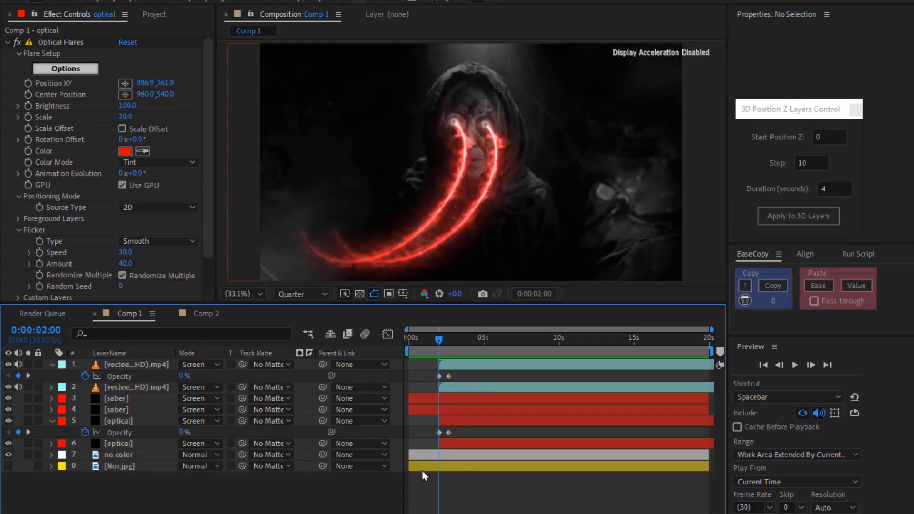
drag(422, 471, 448, 468)
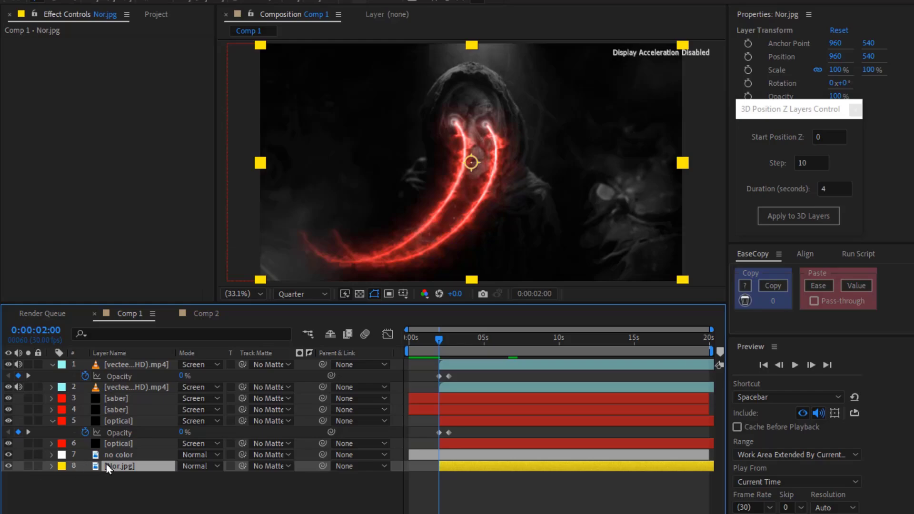
key(ctrl+bracketright)
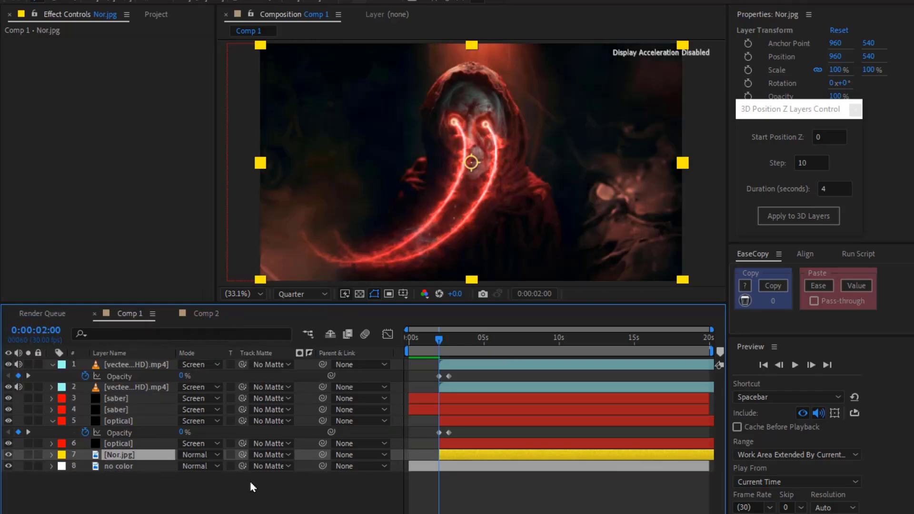
drag(458, 436, 434, 428)
key(ctrl+c)
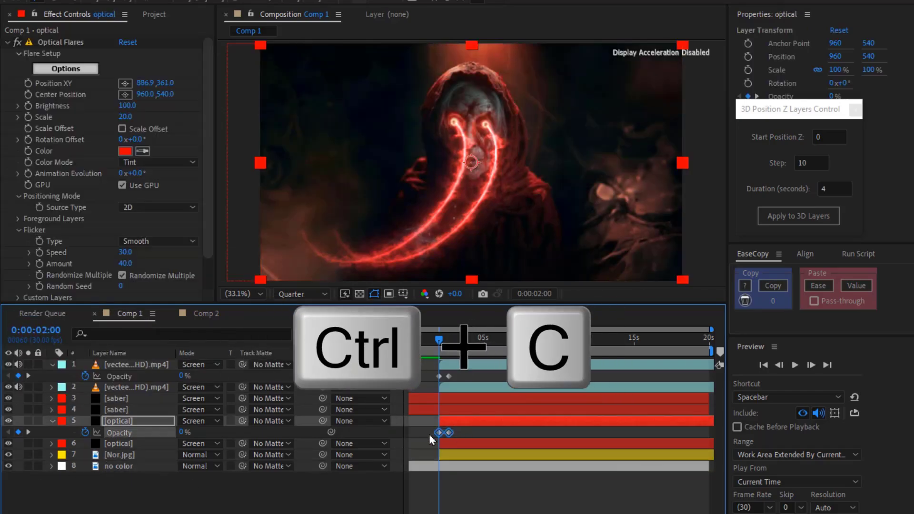
click(450, 458)
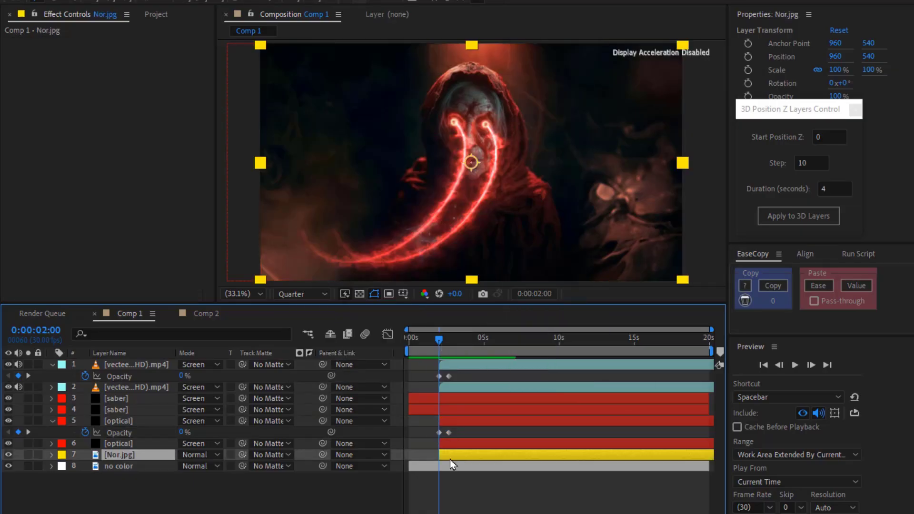
key(ctrl+v)
Preview the Nor.jpg fade-in and import tools.aep into the Project panel.
key(t)
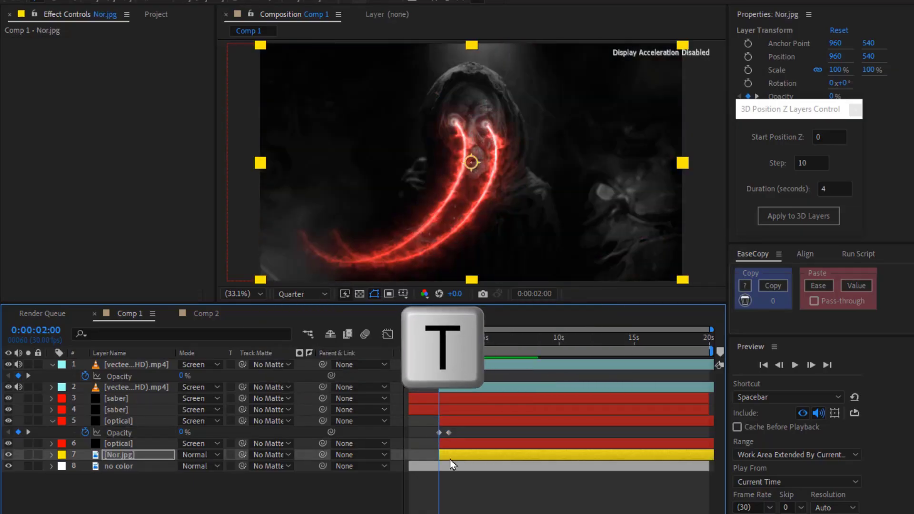
click(413, 342)
key(space)
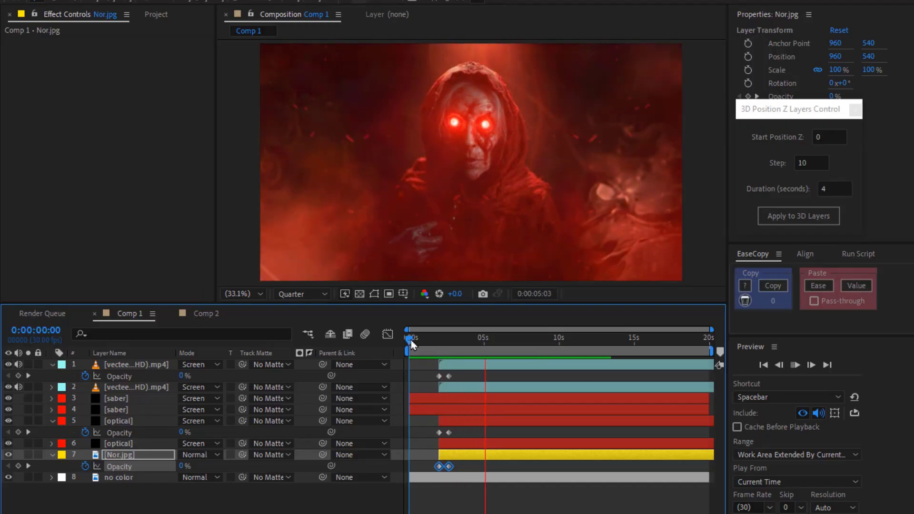
drag(430, 342, 438, 343)
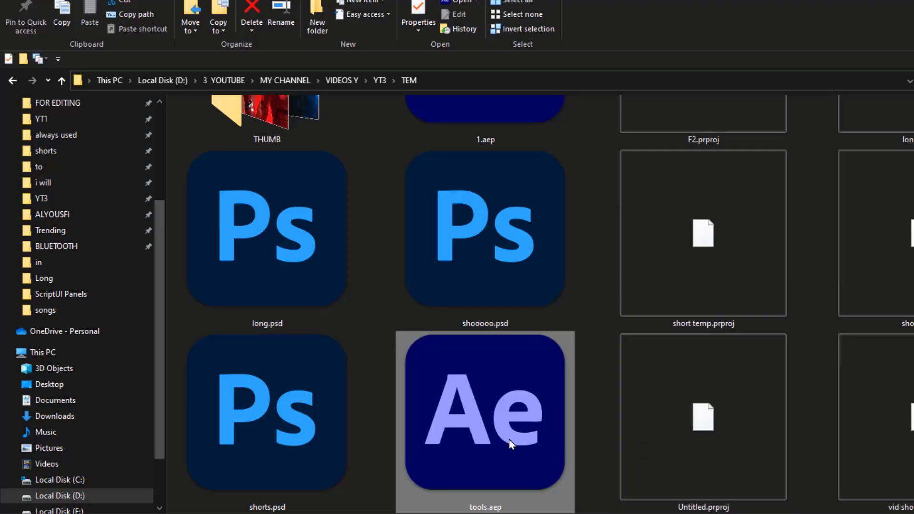
drag(511, 444, 109, 281)
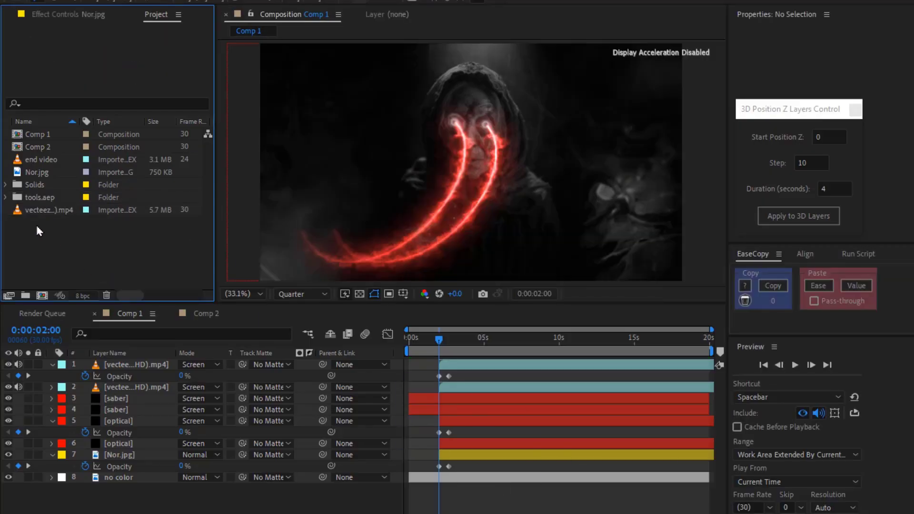
Copy the twitch layer from tools.aep's shake comp into Comp 1, starting at 2 seconds.
click(5, 198)
double_click(66, 211)
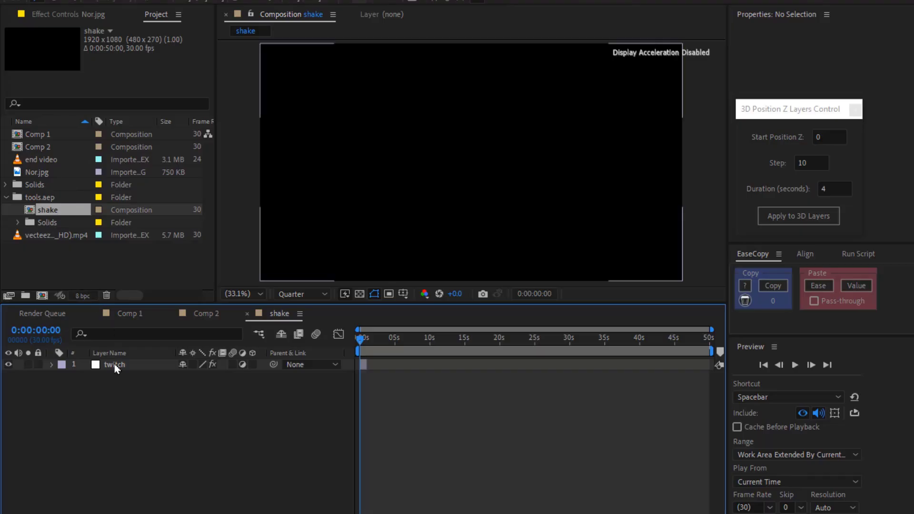
click(115, 365)
key(ctrl+c)
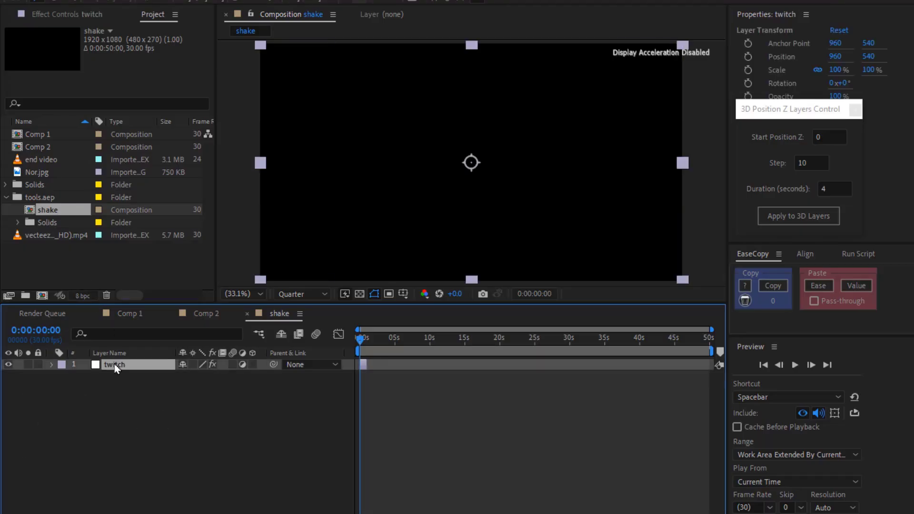
click(132, 320)
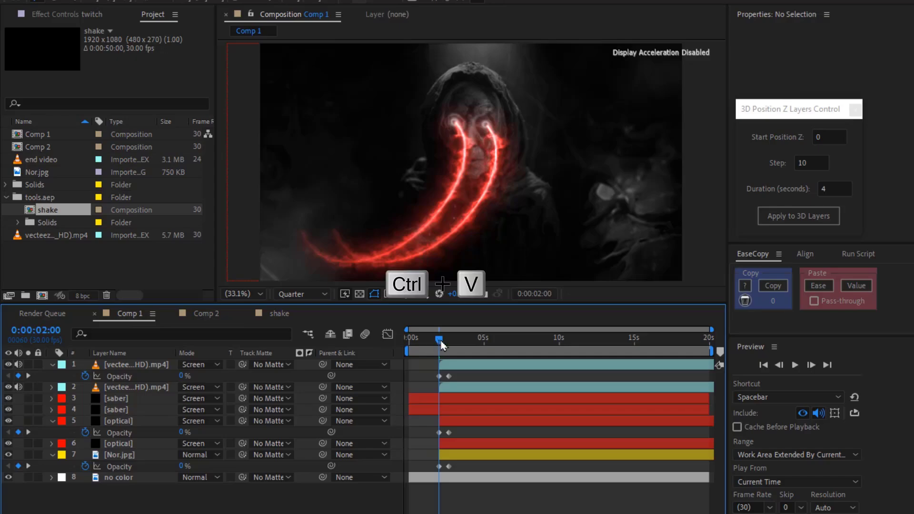
key(bracketleft)
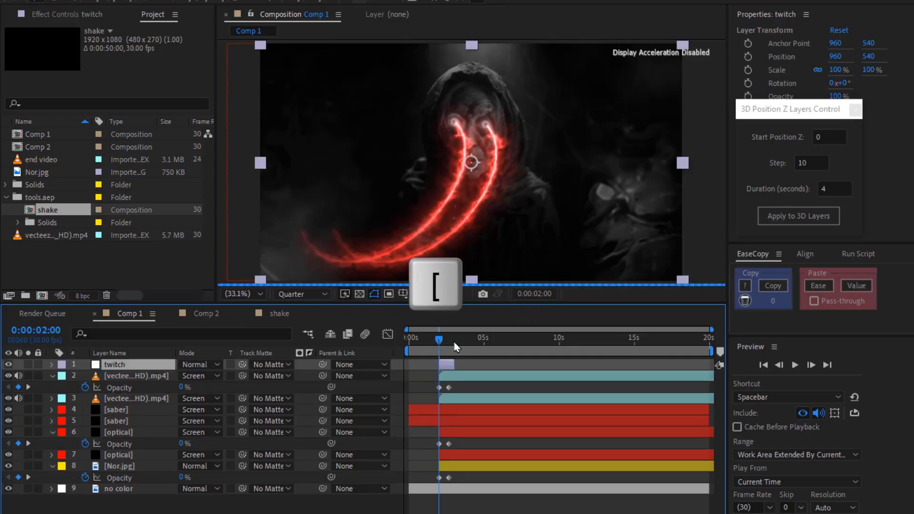
key(ctrl+0)
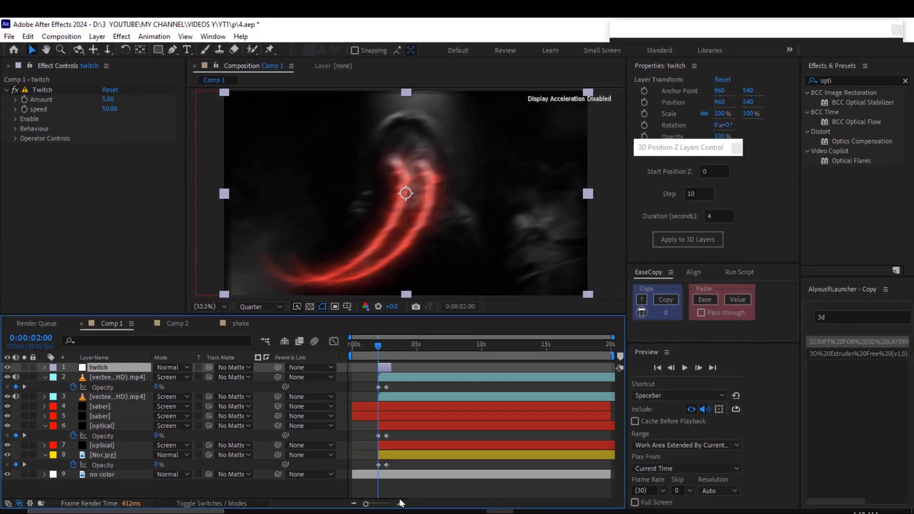
Keyframe Twitch Amount at 0 (2:00), 3 (2:07) and back to 0 (2:14).
click(399, 505)
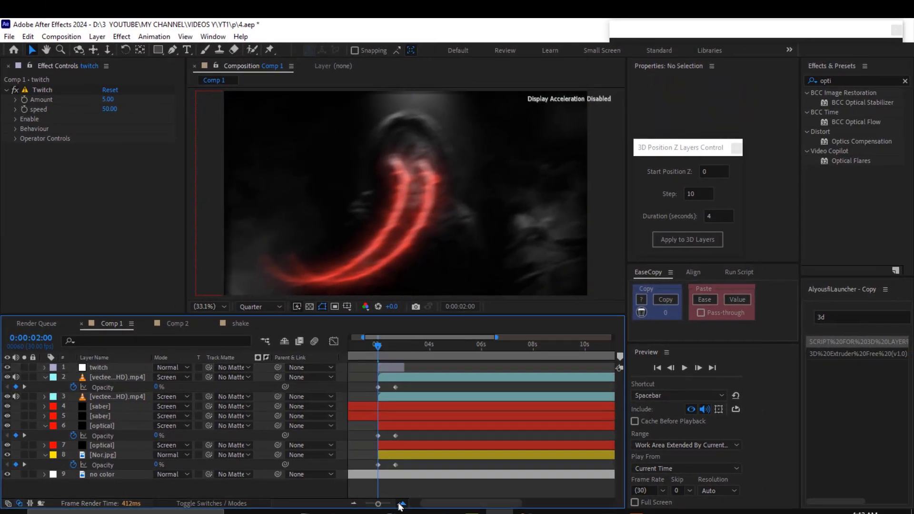
click(399, 506)
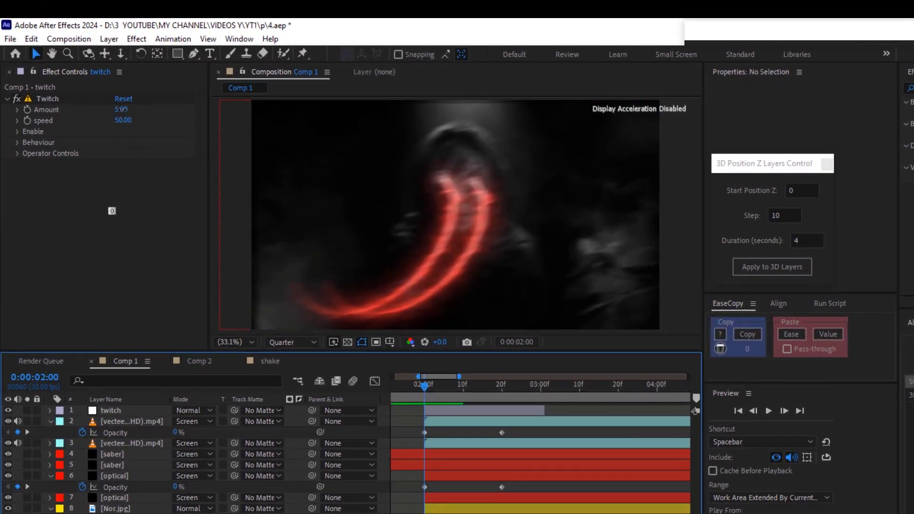
click(121, 109)
click(150, 152)
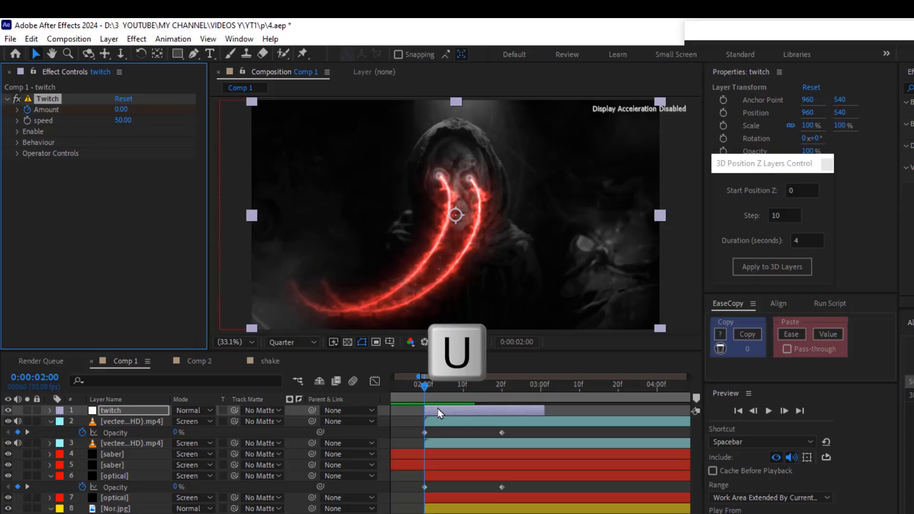
key(u)
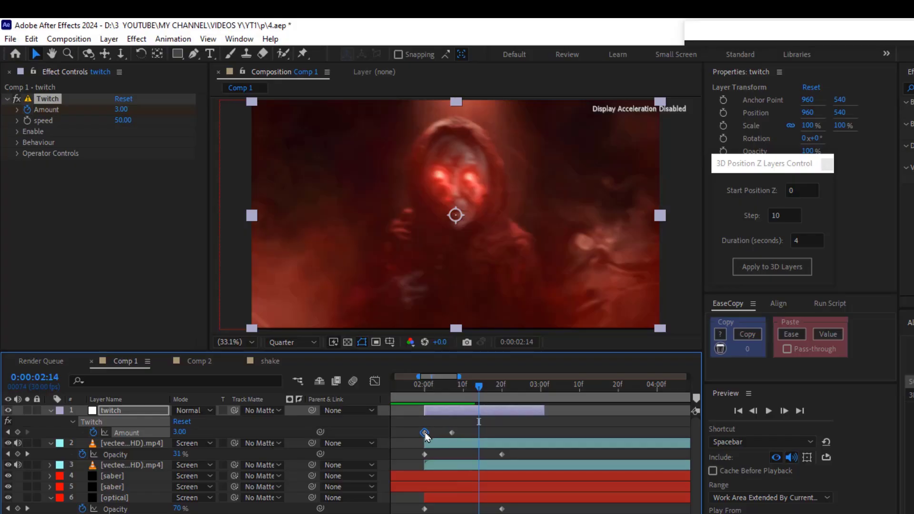
key(ctrl+c)
key(ctrl+v)
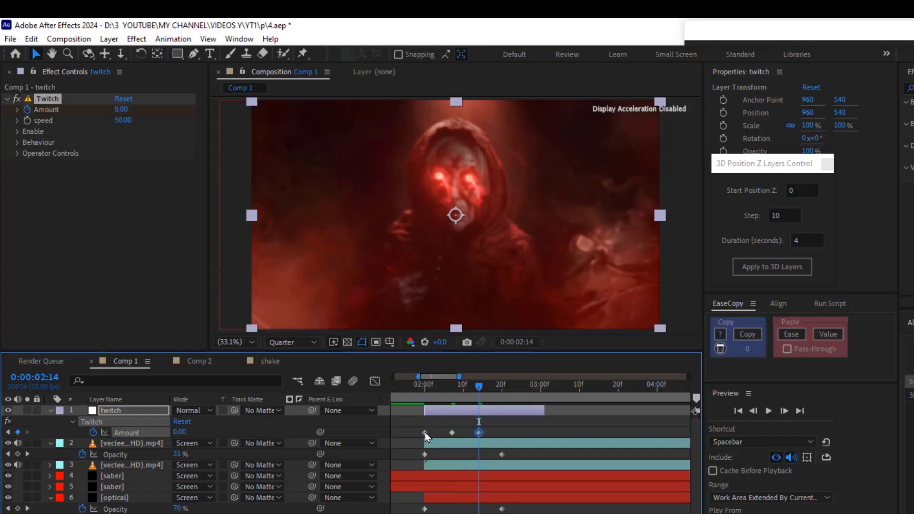
click(530, 410)
At the 2:07 keyframe set Slide RGB Split to 52, then return to the composition start.
key(j)
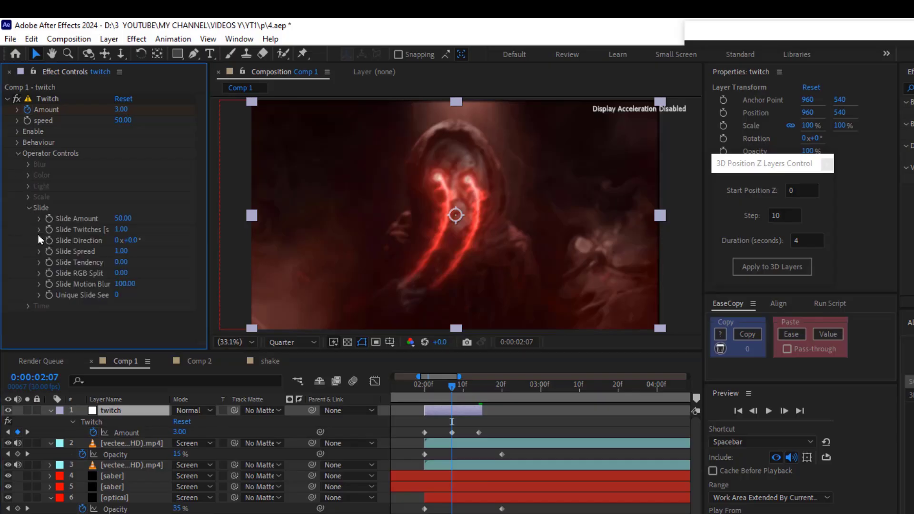
drag(118, 275, 171, 289)
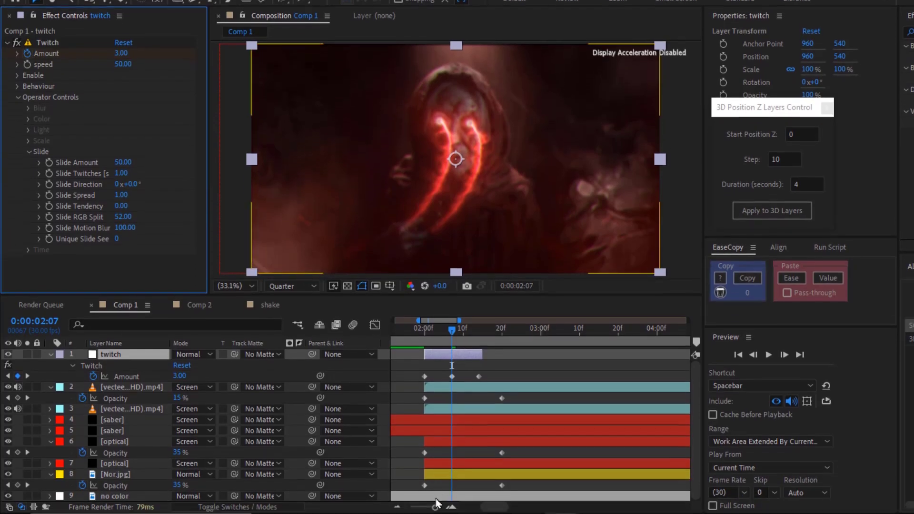
drag(438, 503, 404, 504)
drag(416, 332, 395, 328)
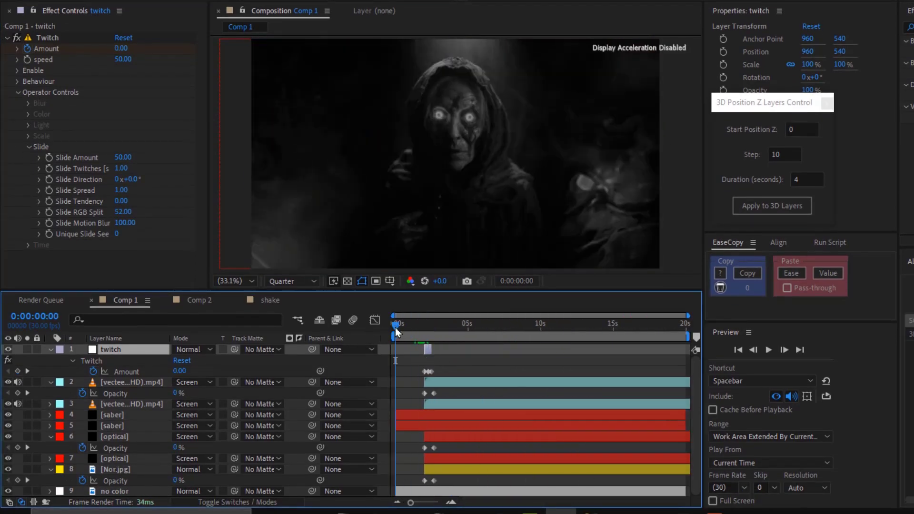